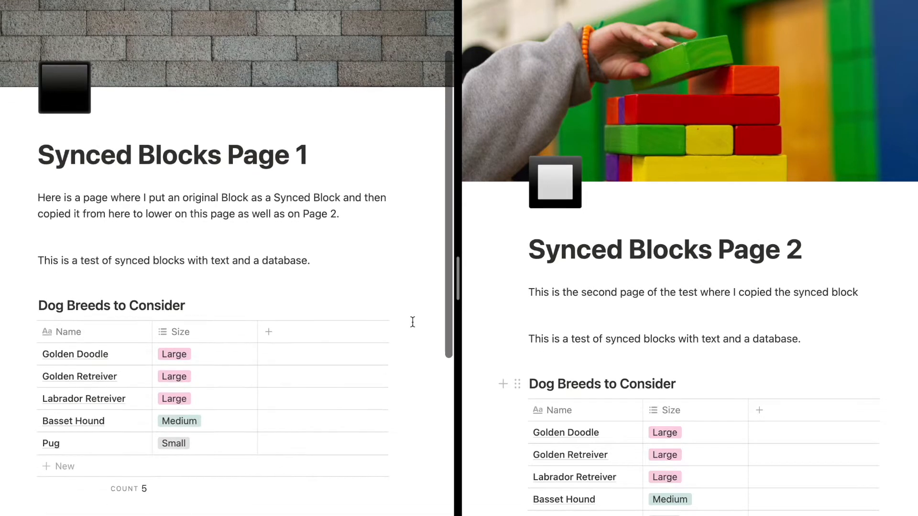
# Append "AMAZING!" to the test sentence in the synced block on Synced Blocks Page 1.
pyautogui.scroll(-4, 508, 327)
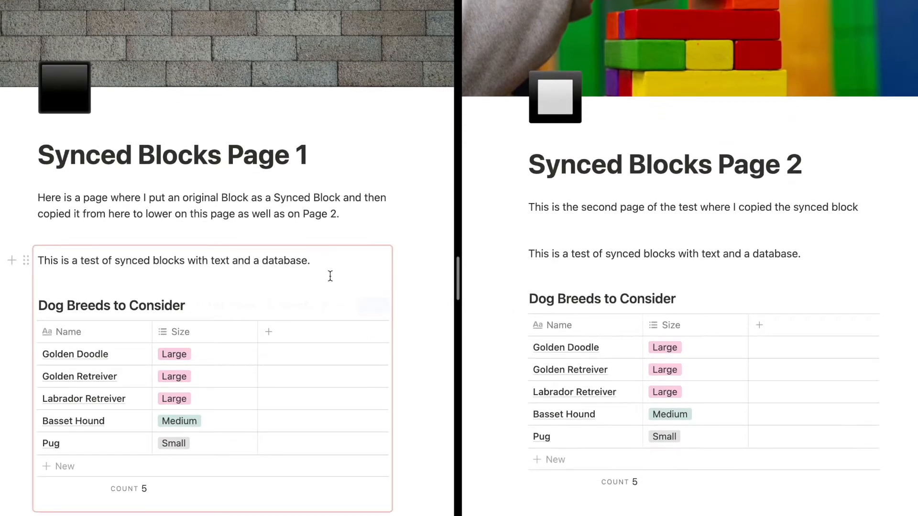
pyautogui.click(334, 265)
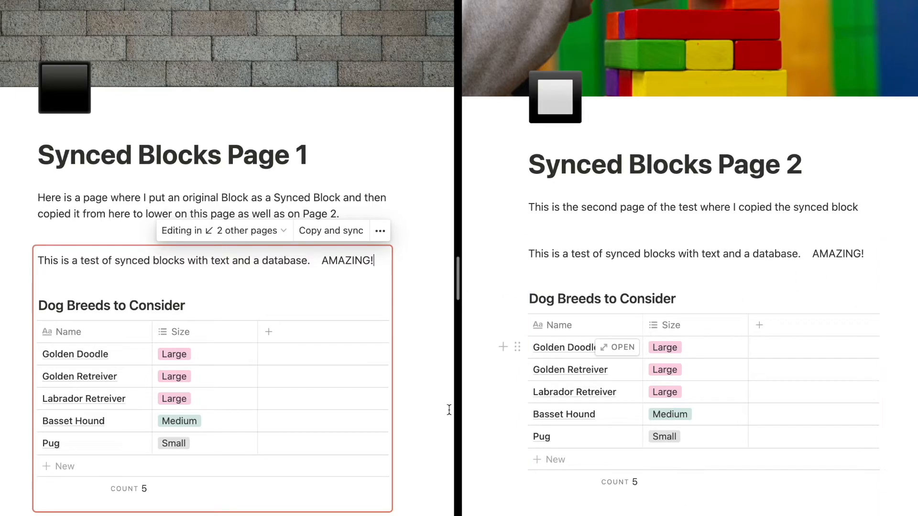
pyautogui.scroll(-5, 430, 382)
pyautogui.scroll(4, 389, 365)
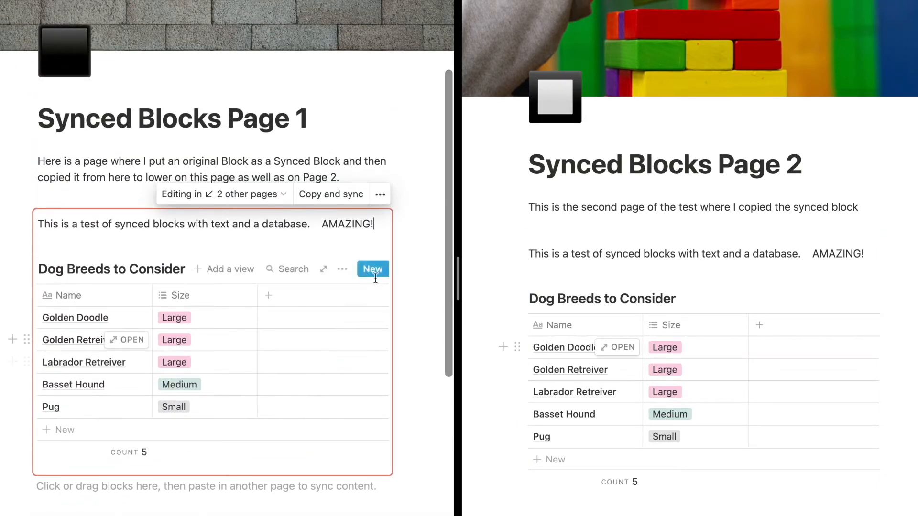
pyautogui.scroll(2, 335, 239)
# Add the line "You can update it one place and it updates it everywhere!" beneath the test sentence in the synced block.
pyautogui.press('Return')
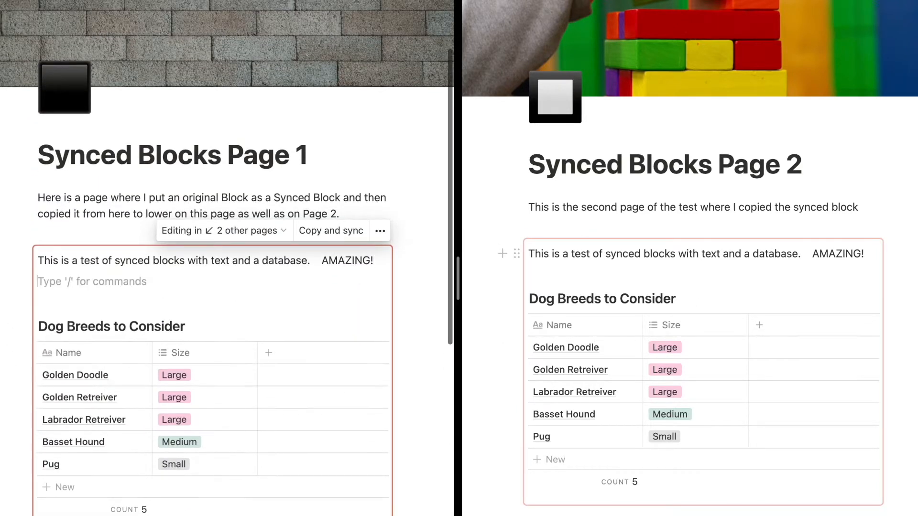
pyautogui.write('UYou')
pyautogui.press('BackSpace')
pyautogui.press('BackSpace')
pyautogui.write('You can update it one place and')
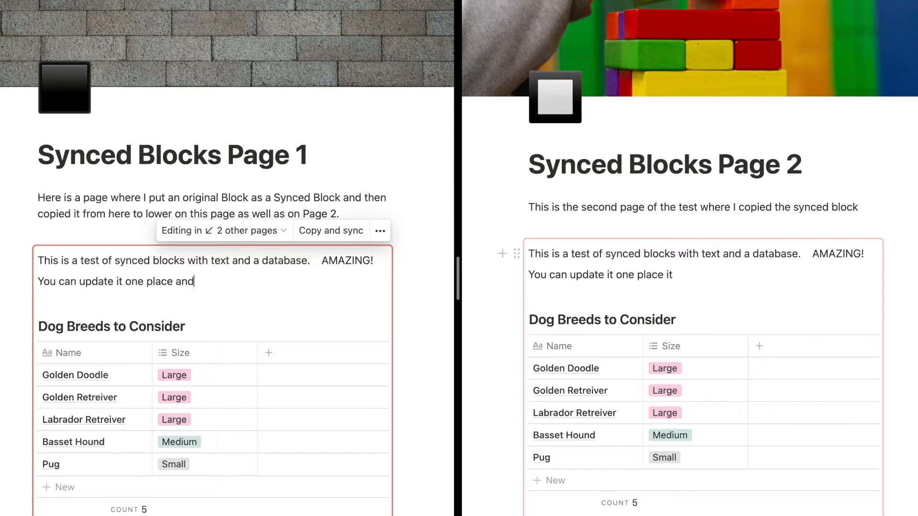
pyautogui.write('!')
# Narrow the Size column of the Dog Breeds to Consider table and add a Checkbox column beside it.
pyautogui.moveTo(257, 353); pyautogui.dragTo(217, 353)
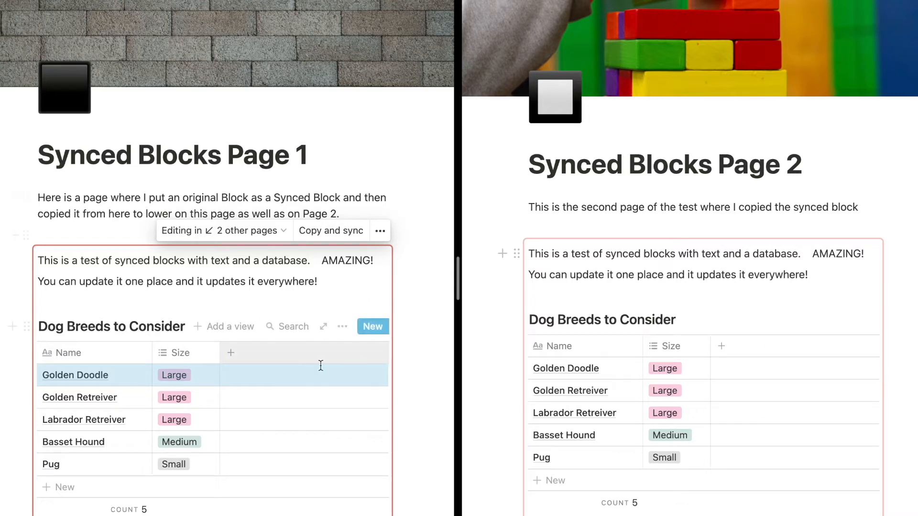
pyautogui.click(231, 353)
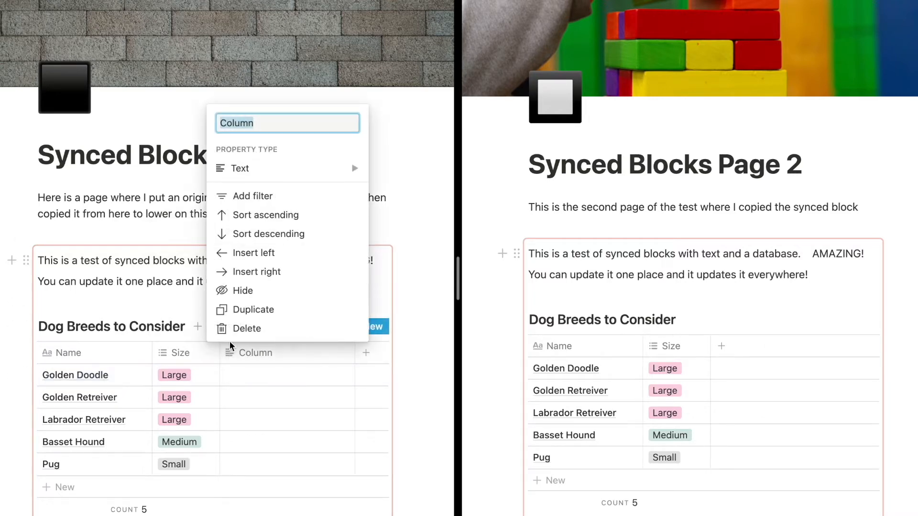
pyautogui.moveTo(256, 153)
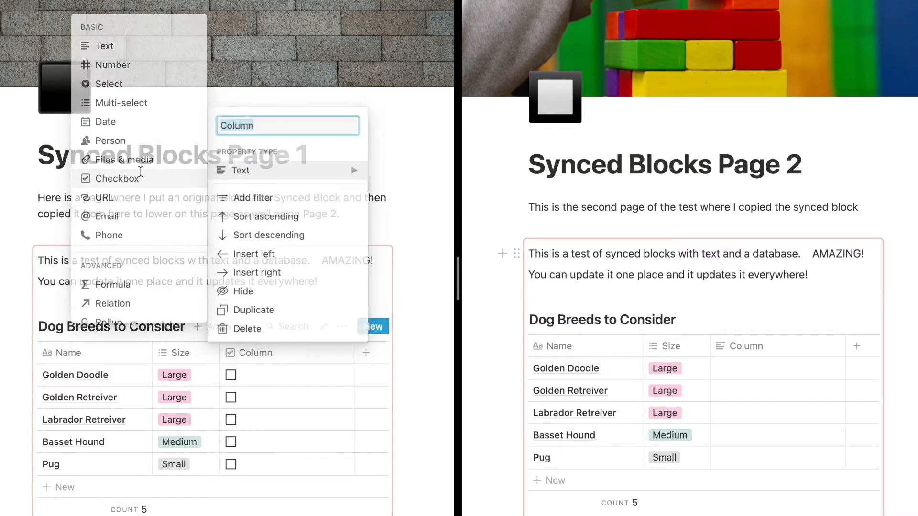
pyautogui.click(120, 178)
# Tick the checkboxes of the first three dog breeds in the table.
pyautogui.click(231, 375)
pyautogui.click(230, 397)
pyautogui.click(231, 420)
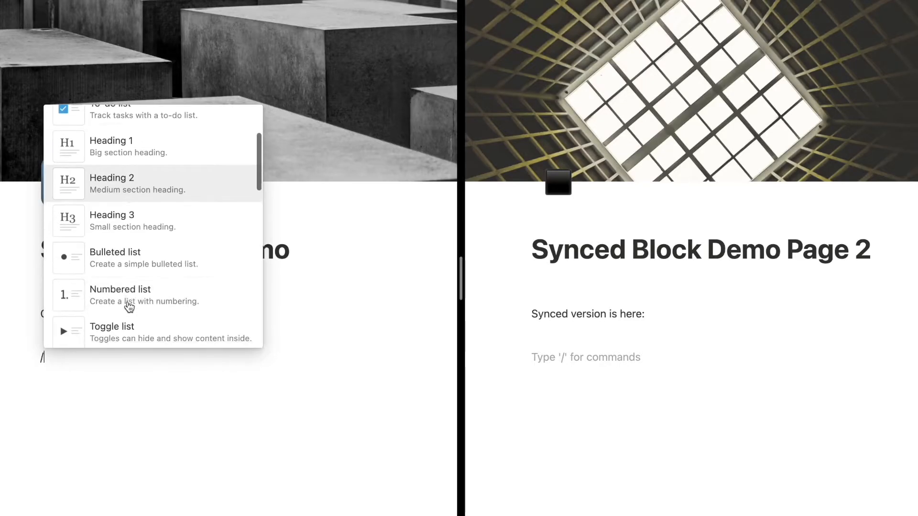
# Insert a synced block under "Original is here:" on the Synced Block Demo page.
pyautogui.scroll(-2, 129, 304)
pyautogui.scroll(3, 129, 307)
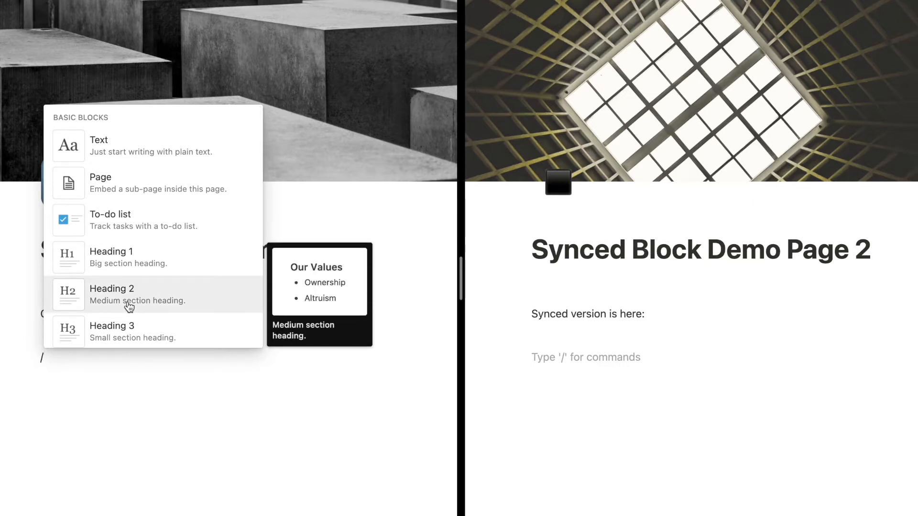
pyautogui.scroll(-8, 130, 306)
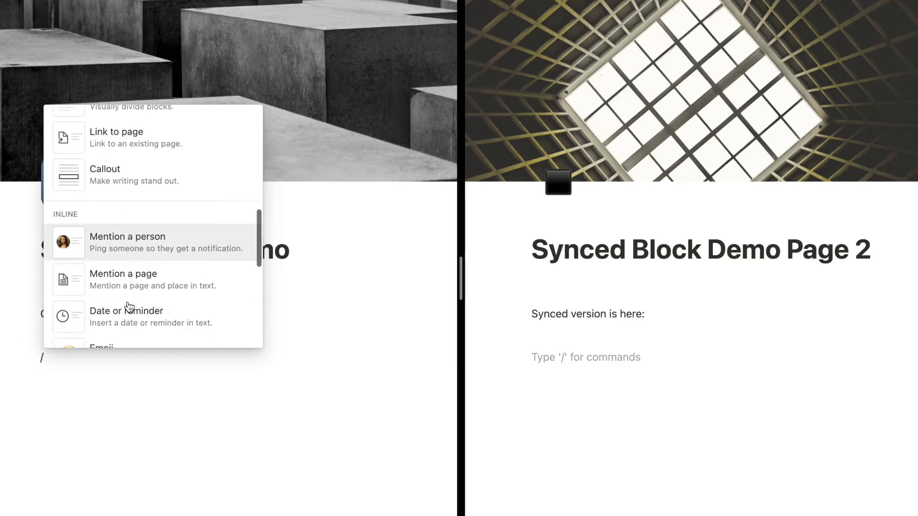
pyautogui.scroll(-10, 130, 306)
pyautogui.scroll(-10, 129, 306)
pyautogui.scroll(-8, 127, 306)
pyautogui.scroll(1, 130, 248)
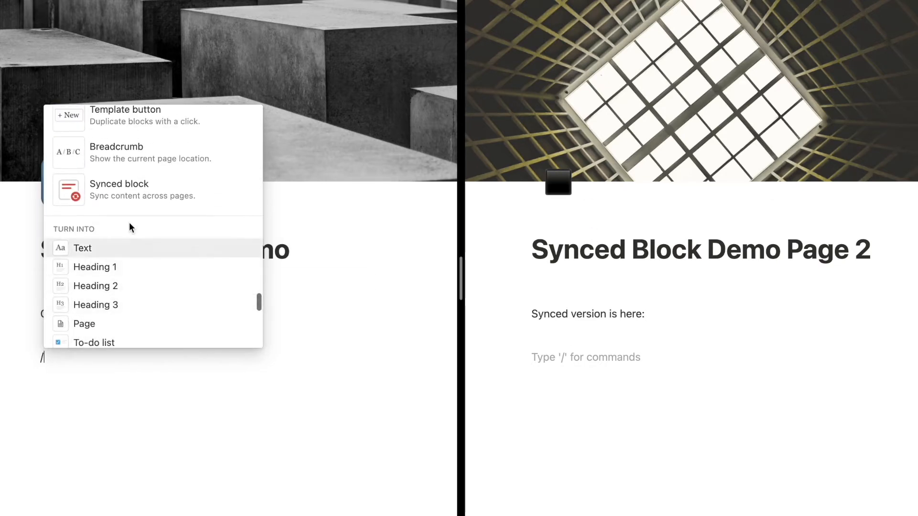
pyautogui.click(132, 186)
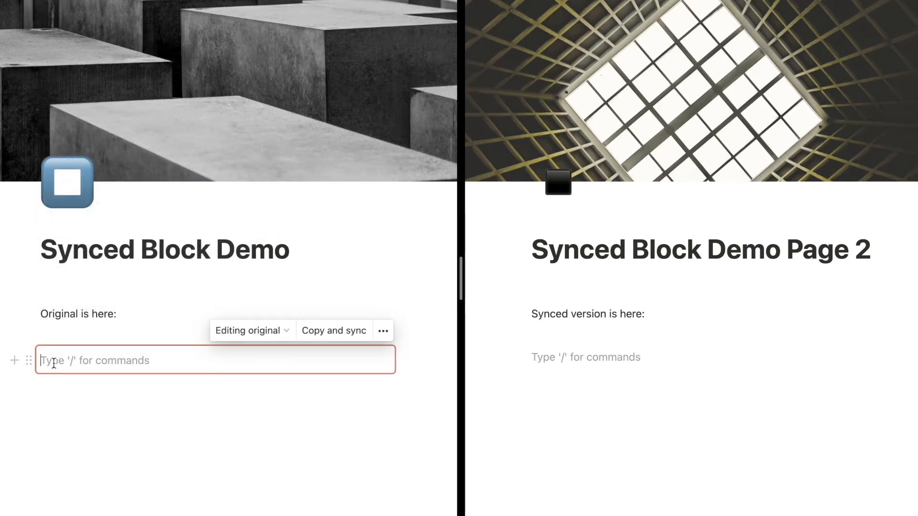
# Enter "Text" in the synced block and insert an inline table titled "Test Table" beneath it.
pyautogui.write('Text')
pyautogui.press('Return')
pyautogui.write('/table')
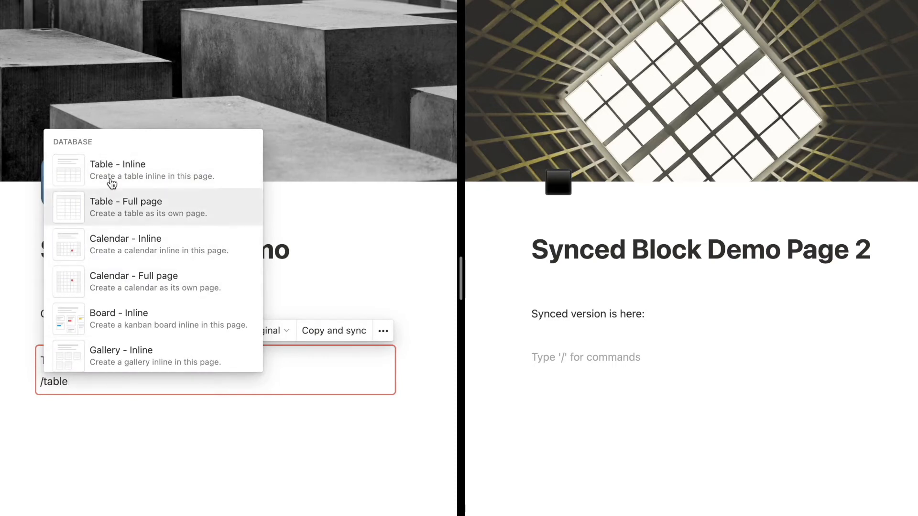
pyautogui.click(110, 170)
pyautogui.scroll(-3, 69, 262)
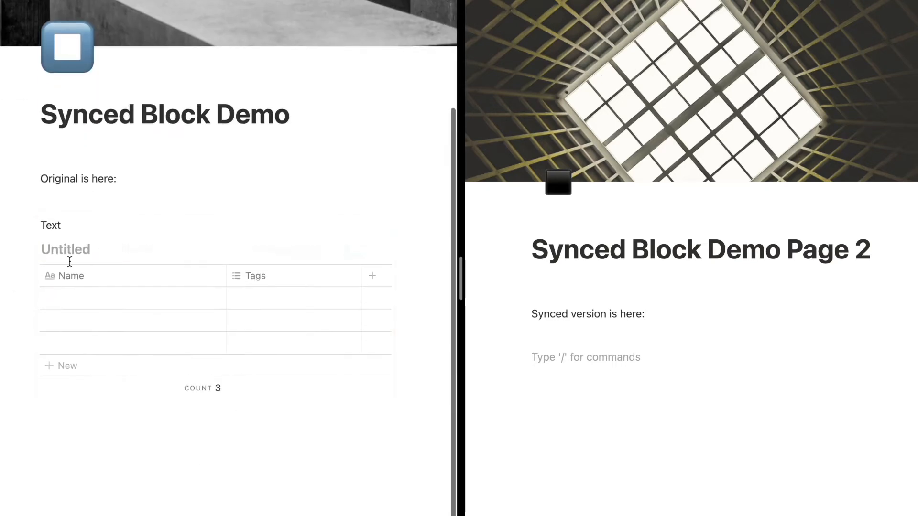
pyautogui.click(70, 251)
pyautogui.write('Test Table')
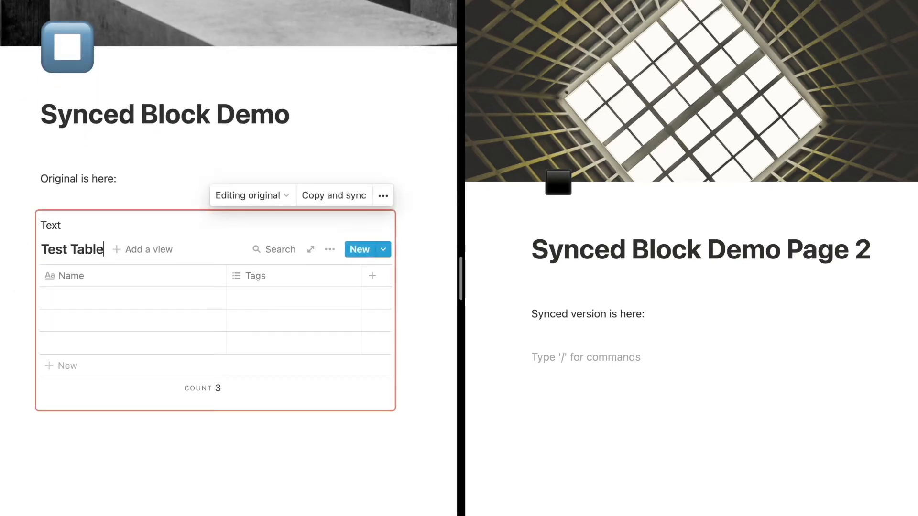
# Write a line reading "Outside" below the synced block and move it into the block under Test Table.
pyautogui.click(358, 156)
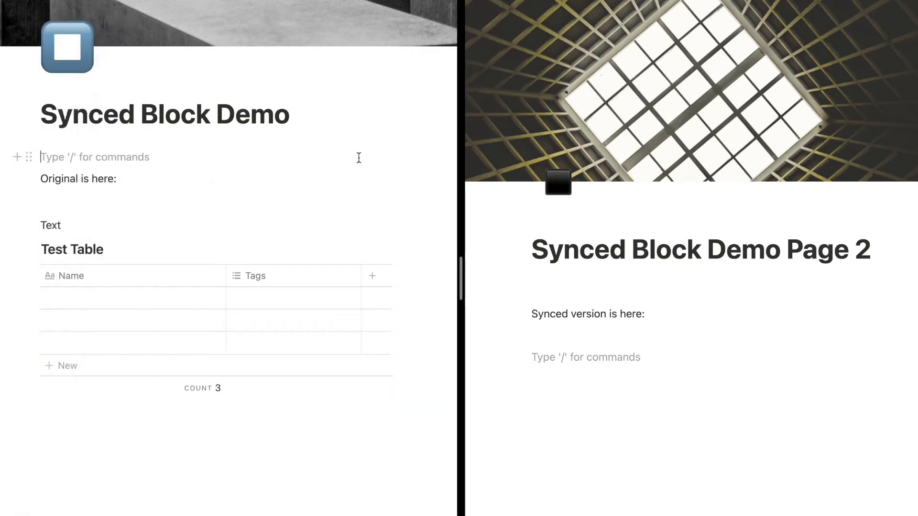
pyautogui.click(107, 448)
pyautogui.write('Outside')
pyautogui.press('Return')
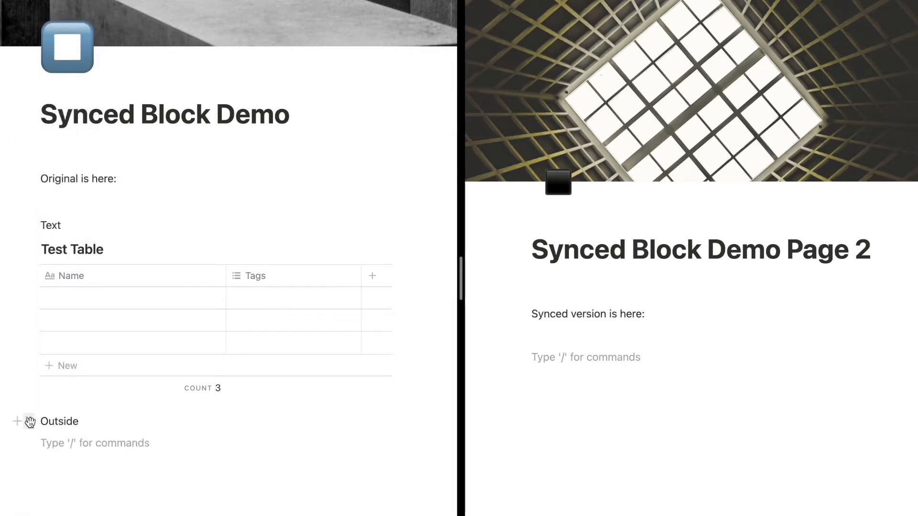
pyautogui.moveTo(30, 398)
pyautogui.mouseDown()
pyautogui.moveTo(23, 388)
pyautogui.moveTo(24, 402)
pyautogui.mouseUp()
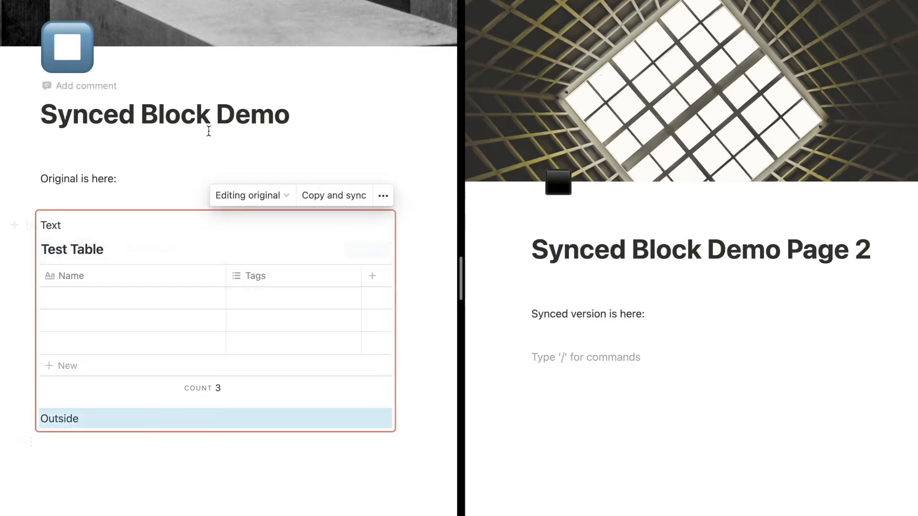
pyautogui.click(239, 157)
# Copy and sync the block, and paste it under "Synced version is here:" on Synced Block Demo Page 2.
pyautogui.click(342, 200)
pyautogui.click(134, 224)
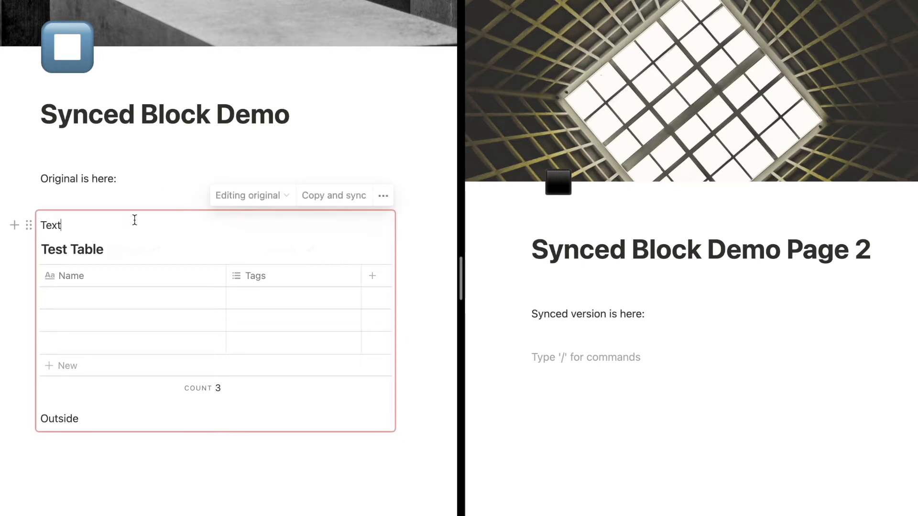
pyautogui.click(330, 196)
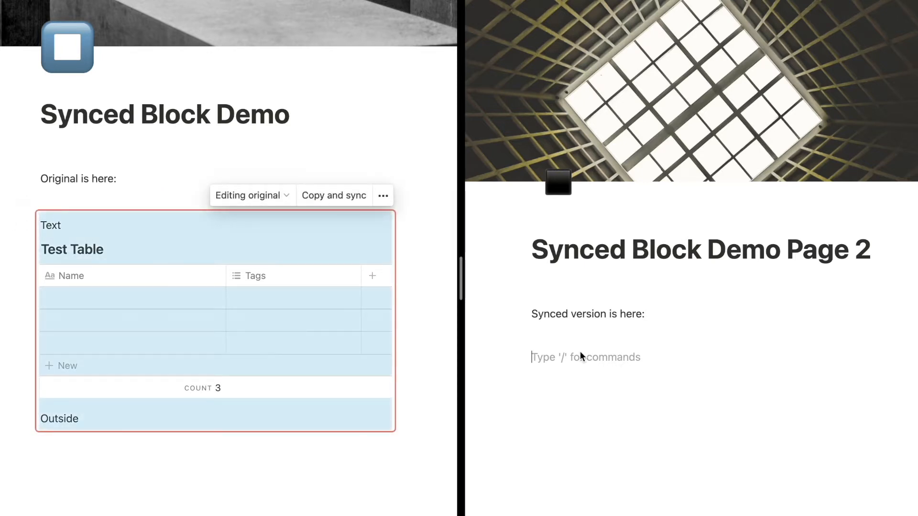
pyautogui.press('super+v')
pyautogui.scroll(-3, 692, 448)
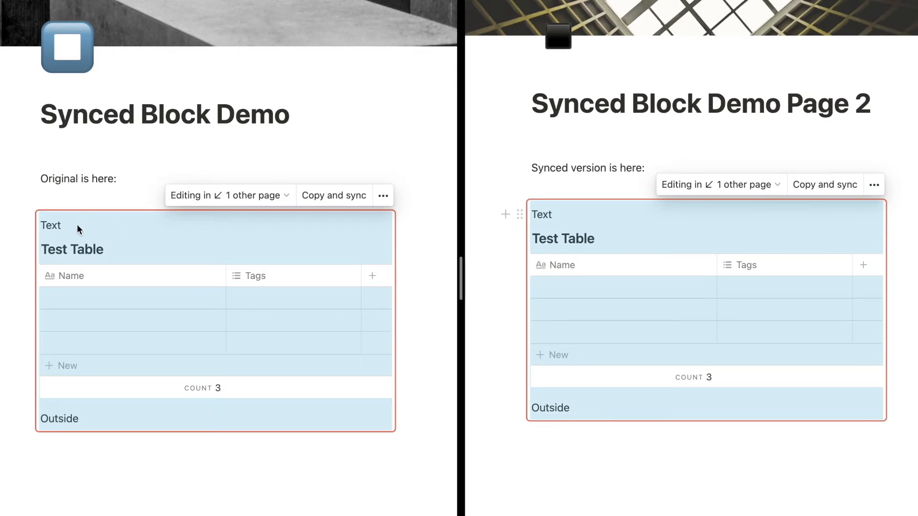
# In the original block, extend the lines to read "Text — UPDATE" and "Outside. — STILL OUTSIDE".
pyautogui.click(70, 224)
pyautogui.write('— UPDATE')
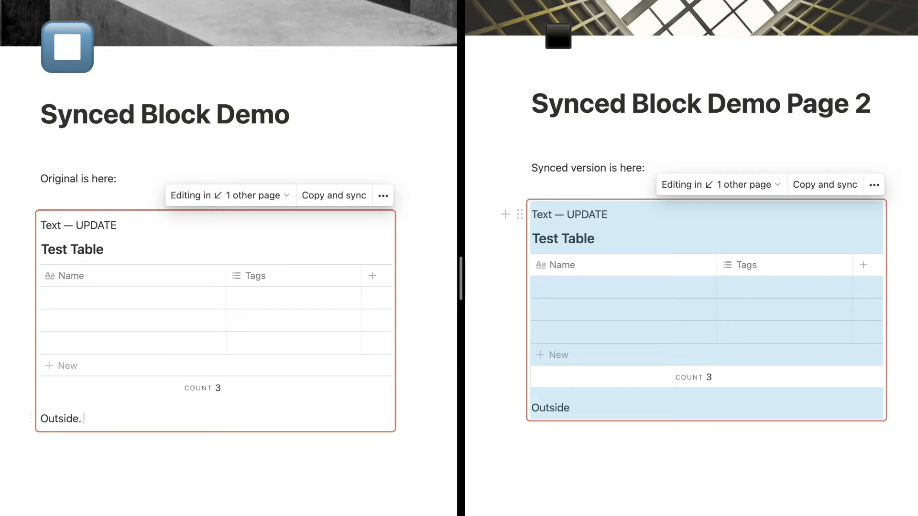
pyautogui.write('OUTSIDE')
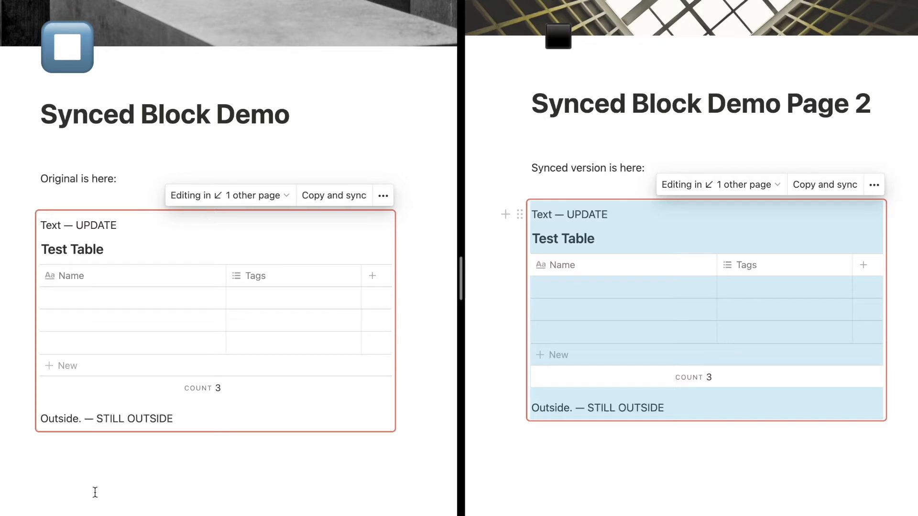
pyautogui.click(131, 493)
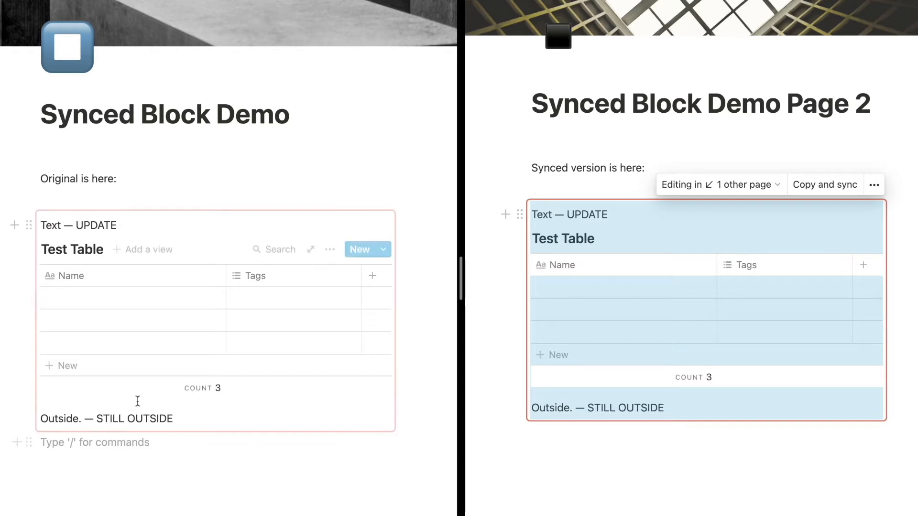
# Change the Tags property of the original Test Table to Checkbox and leave only the first row ticked.
pyautogui.click(255, 276)
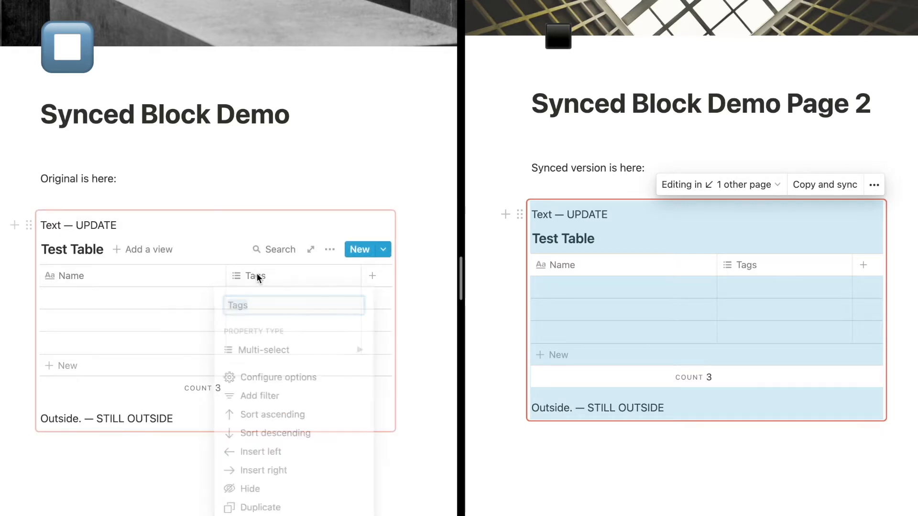
pyautogui.moveTo(245, 362)
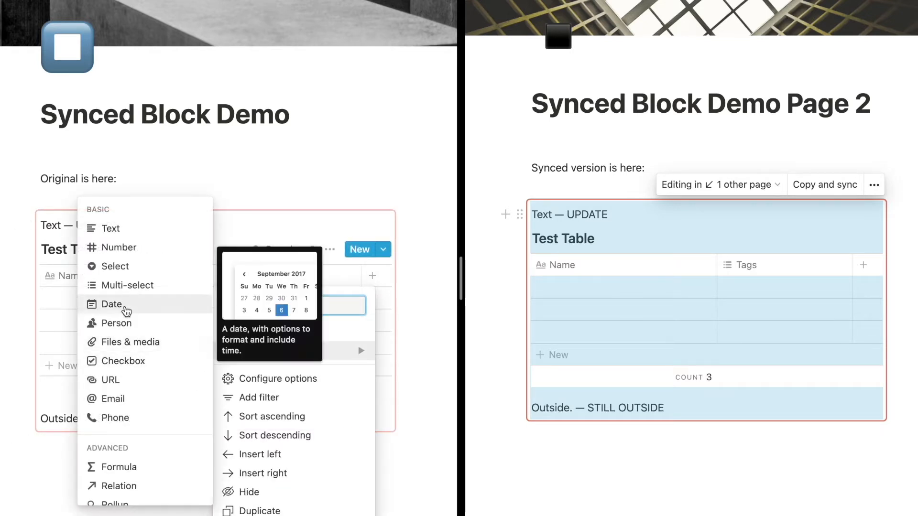
pyautogui.click(124, 362)
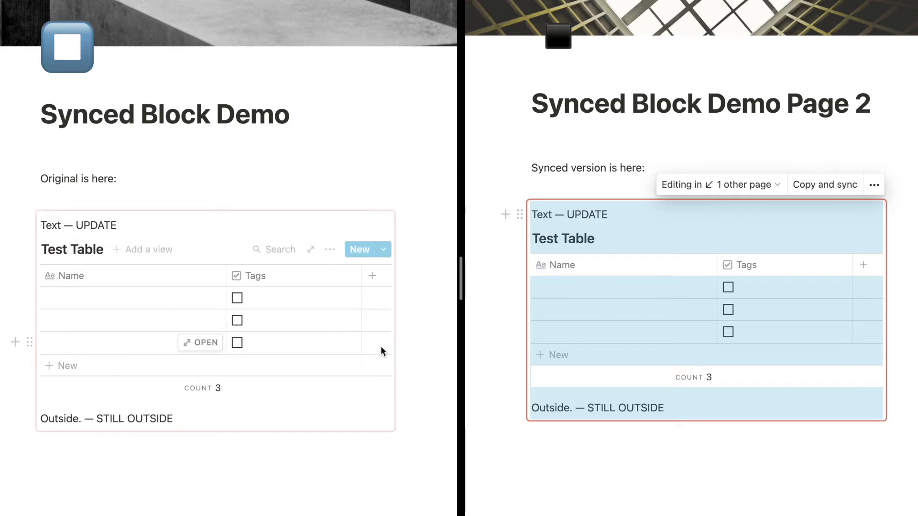
pyautogui.click(238, 298)
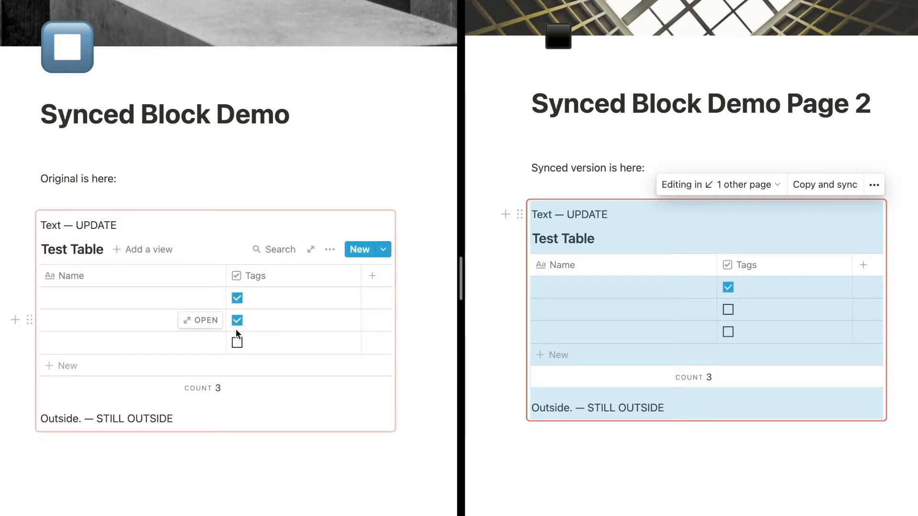
pyautogui.click(237, 329)
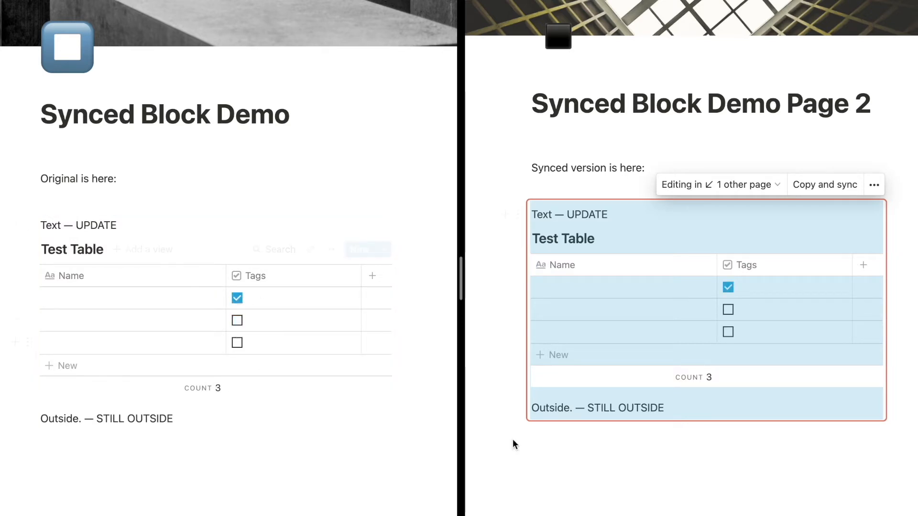
# In the synced copy on Page 2, add a row to Test Table and tick the second and third rows.
pyautogui.click(639, 356)
pyautogui.press('Escape')
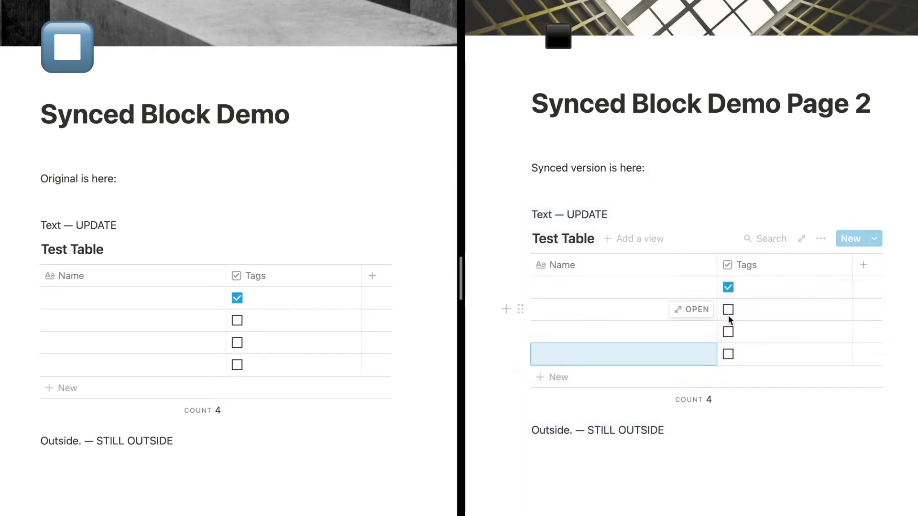
pyautogui.click(728, 332)
pyautogui.click(728, 311)
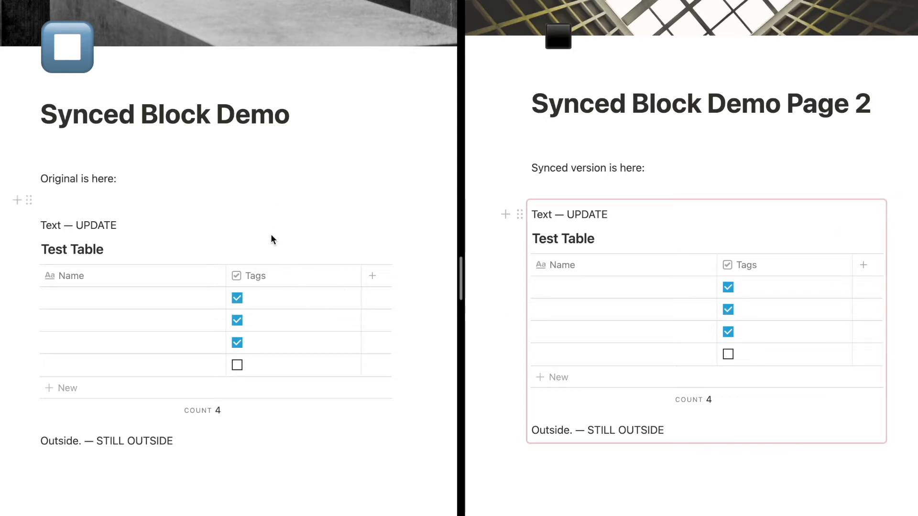
# Show the list of pages that share the original synced block on the Synced Block Demo page.
pyautogui.click(341, 225)
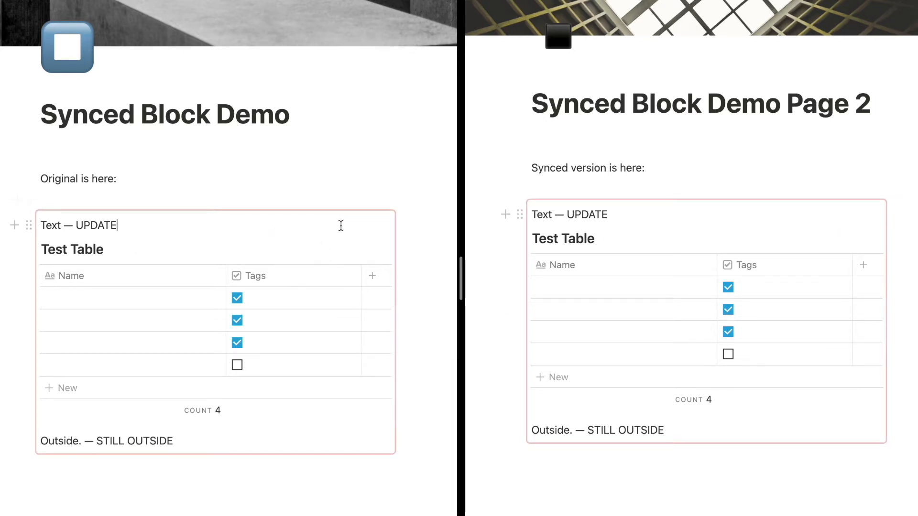
pyautogui.click(274, 198)
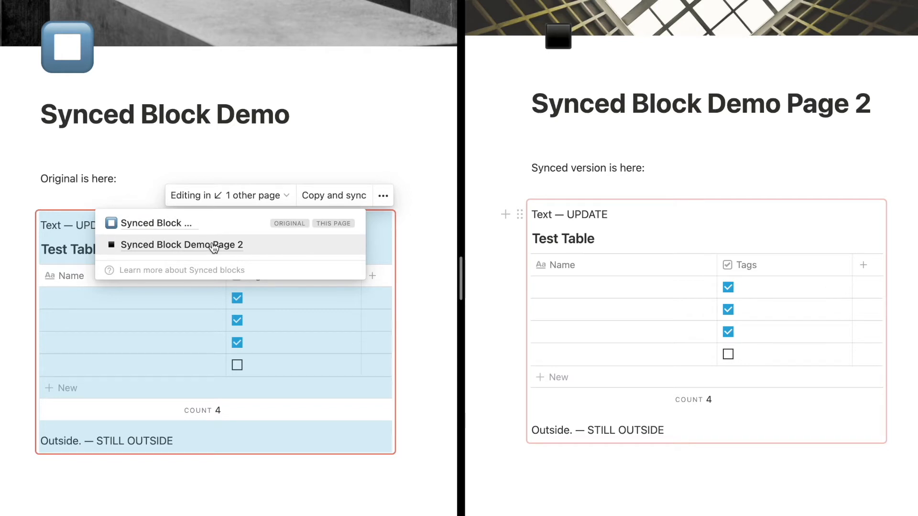
pyautogui.click(266, 228)
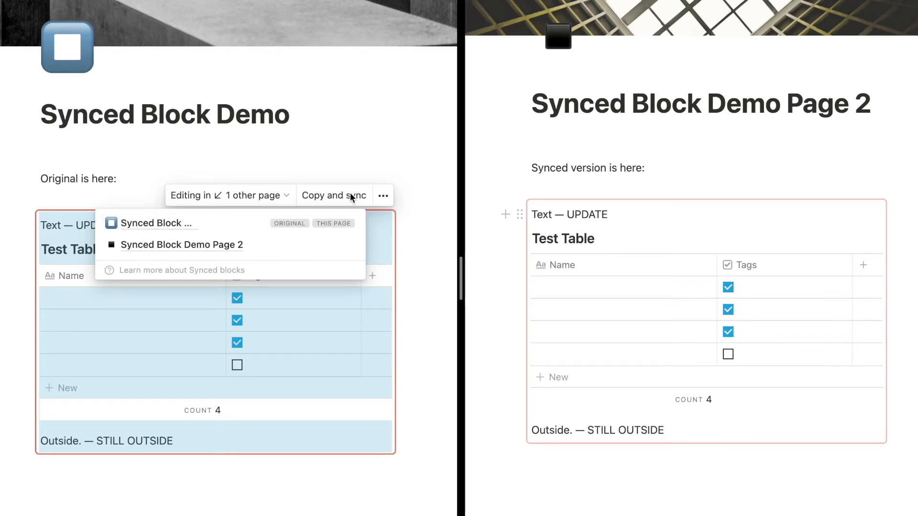
# Start deleting the original synced block on the Synced Block Demo page and cancel at the confirmation.
pyautogui.click(383, 195)
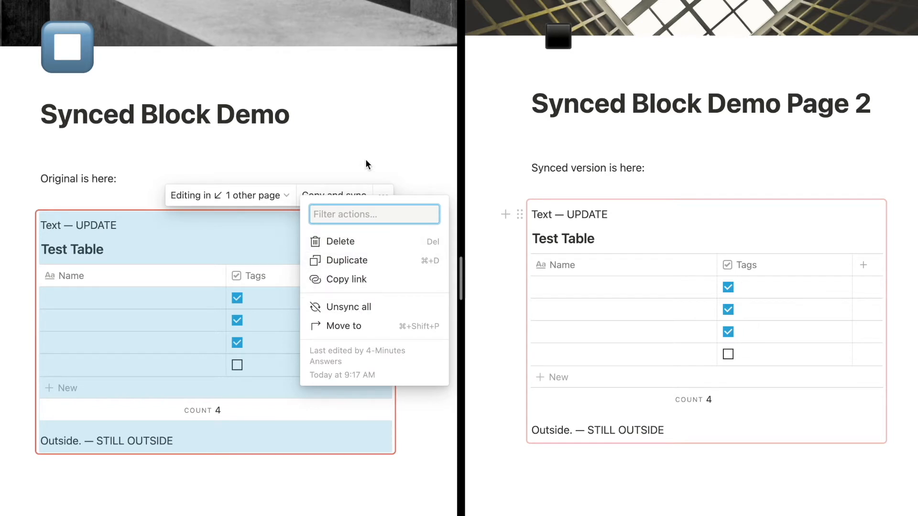
pyautogui.click(349, 243)
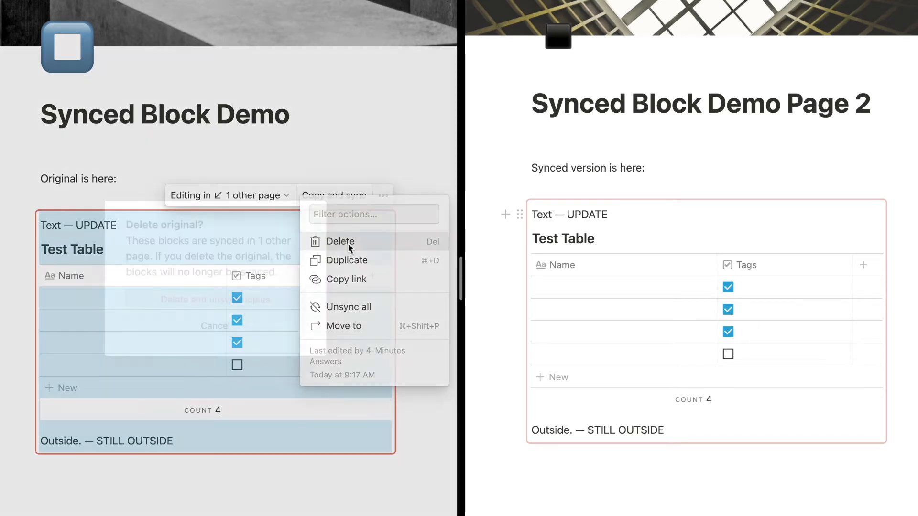
pyautogui.click(239, 328)
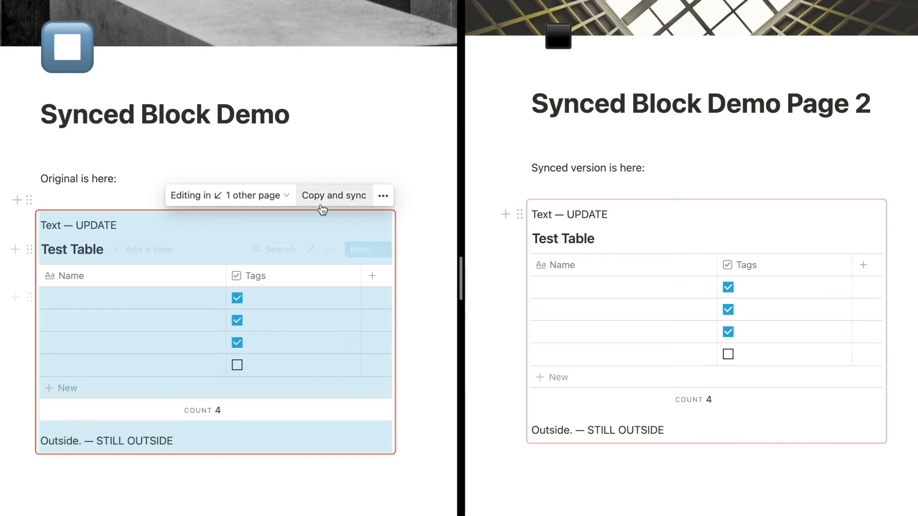
# Go to Synced Block Demo Page 2 from the original block's list of synced pages and show the synced copy's actions.
pyautogui.click(286, 206)
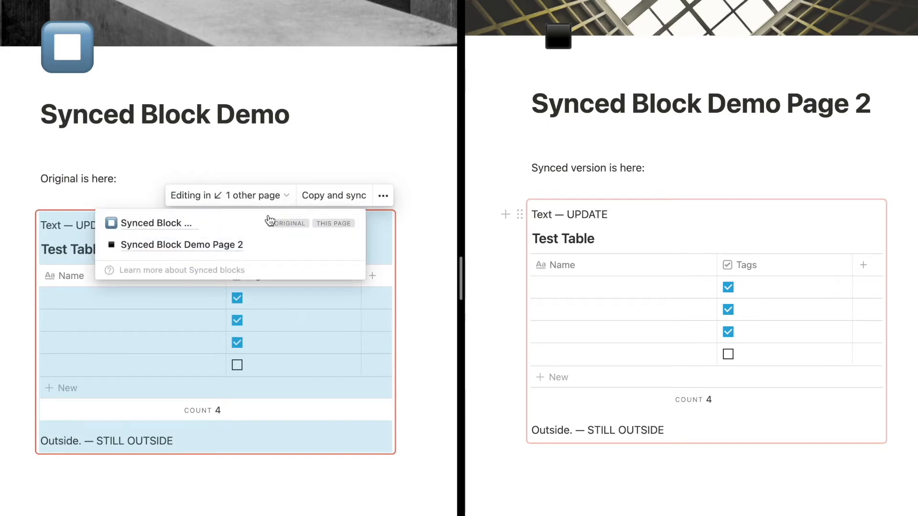
pyautogui.click(237, 244)
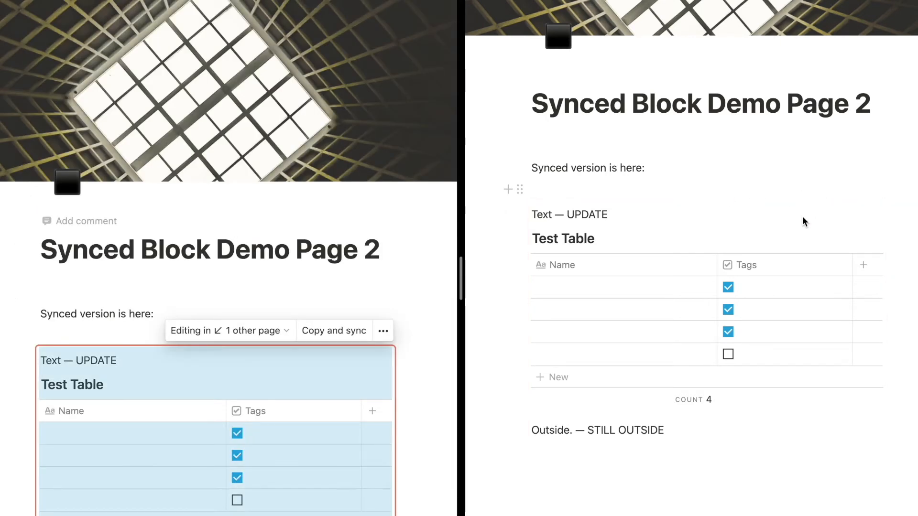
pyautogui.click(383, 331)
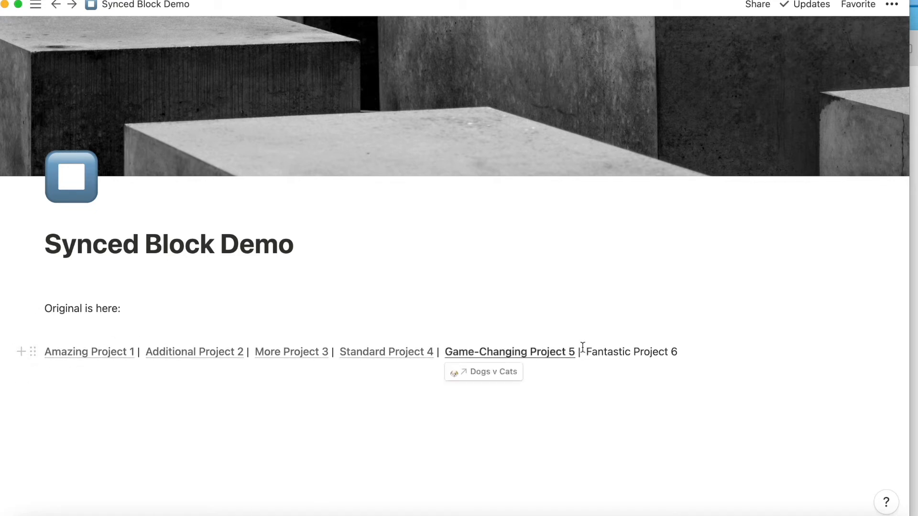
# Link the text "Fantastic Project 6" to the Fantastic Project 6 page using the copied page link.
pyautogui.moveTo(586, 352); pyautogui.dragTo(678, 357)
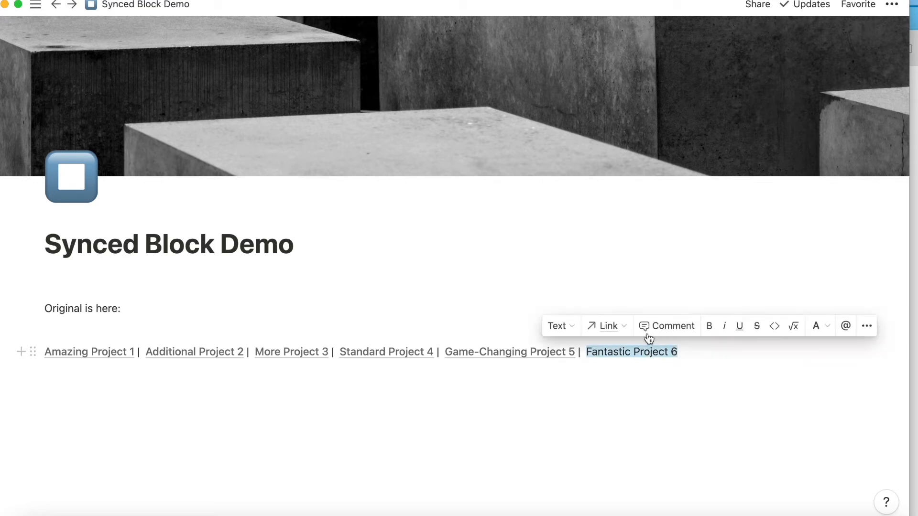
pyautogui.click(605, 327)
pyautogui.press('super+v')
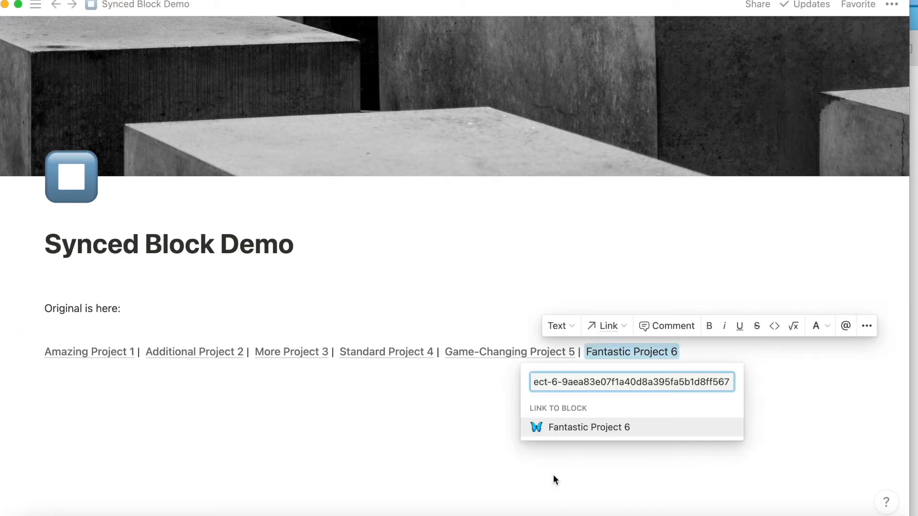
pyautogui.click(580, 428)
pyautogui.click(459, 283)
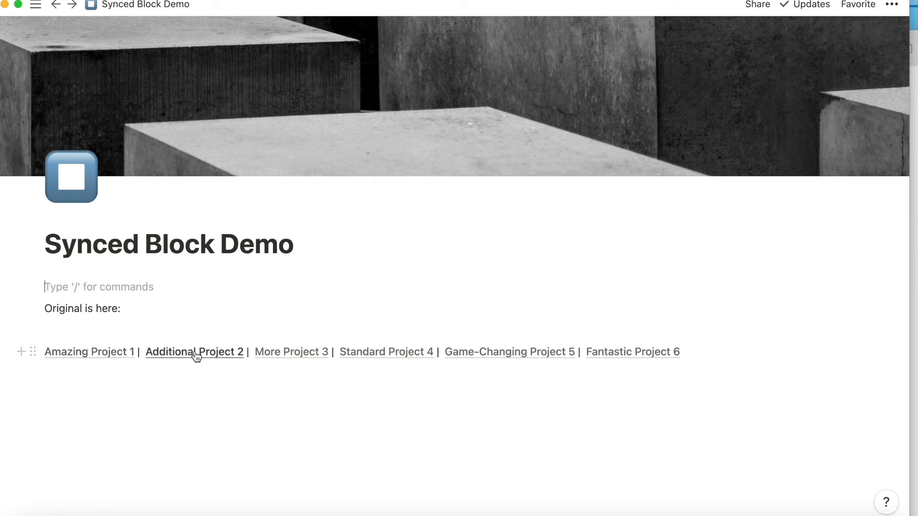
# Insert an empty synced block below the line of project links, leaving one blank line between them.
pyautogui.click(57, 387)
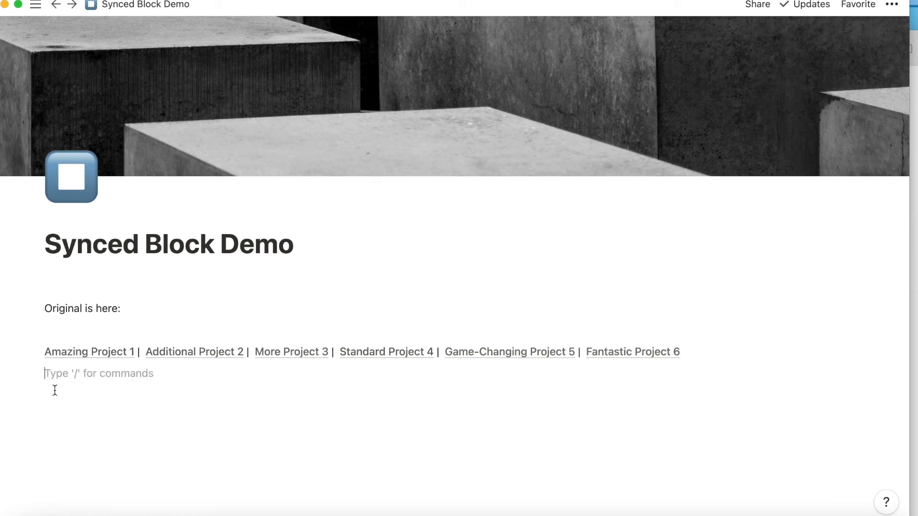
pyautogui.press('Return')
pyautogui.write('/sun')
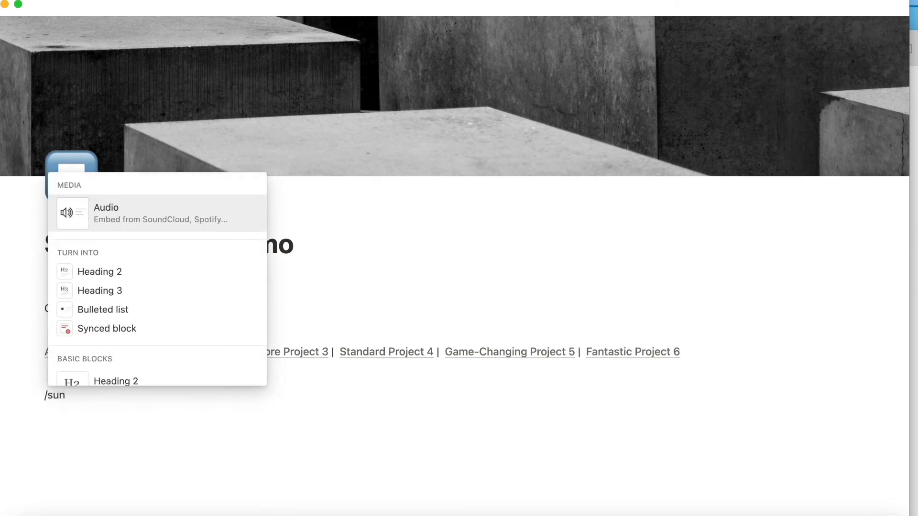
pyautogui.write('ync')
pyautogui.click(74, 274)
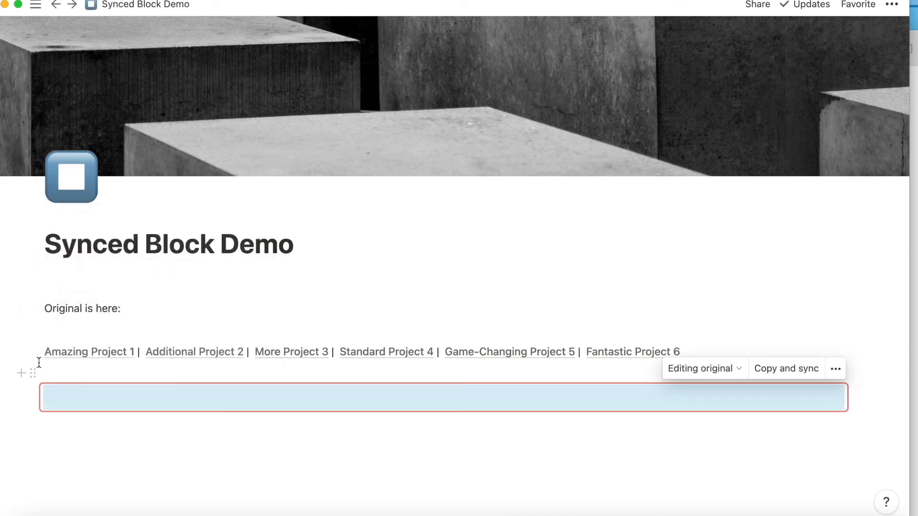
# Move the line of project links into the new synced block and copy the block for syncing.
pyautogui.moveTo(34, 353); pyautogui.dragTo(47, 395)
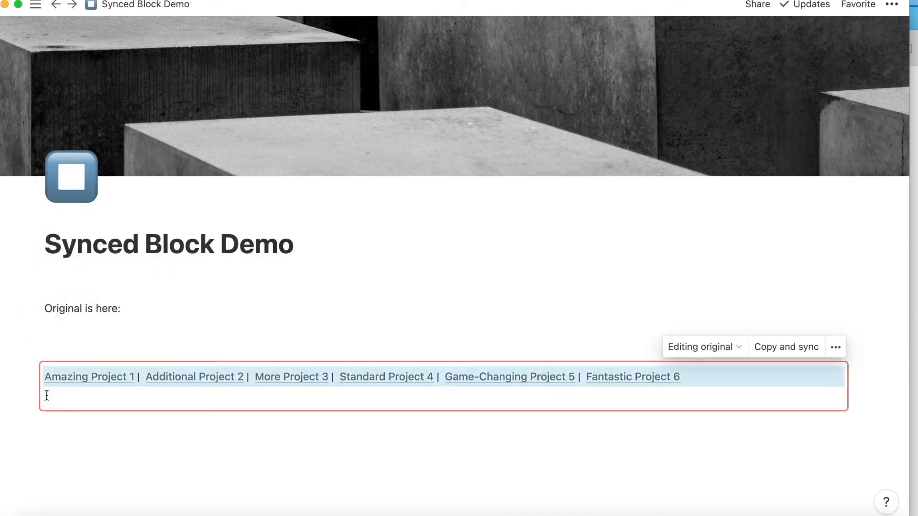
pyautogui.click(62, 433)
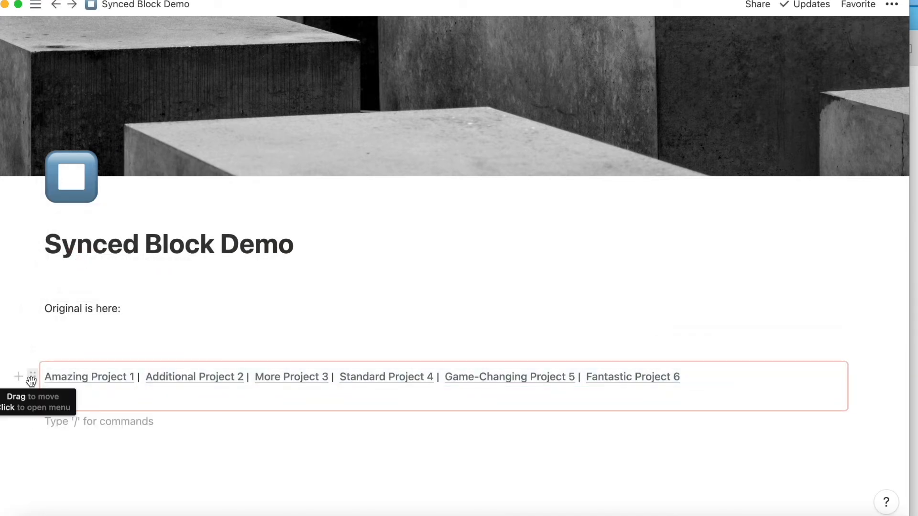
pyautogui.click(698, 334)
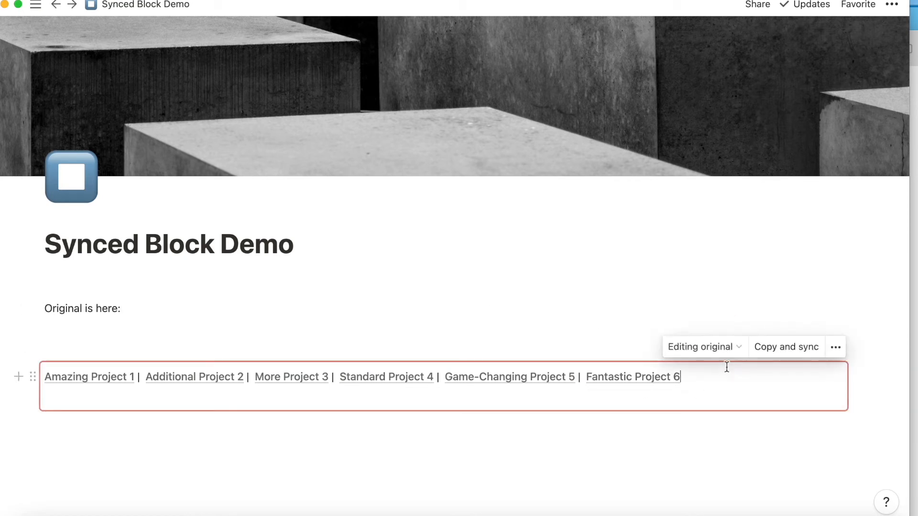
pyautogui.click(796, 349)
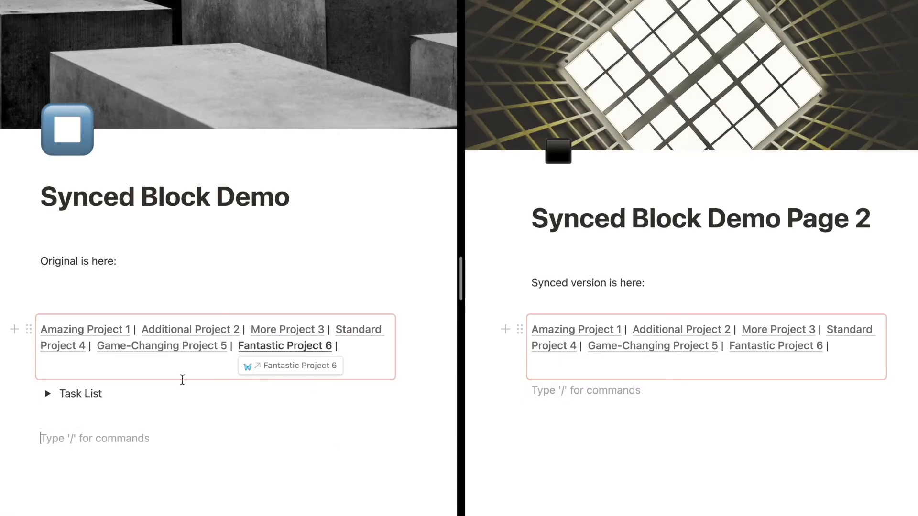
# Expand the Task List toggle and place a synced copy of its block below the project links on Page 2.
pyautogui.click(46, 394)
pyautogui.scroll(-4, 239, 447)
pyautogui.scroll(3, 214, 447)
pyautogui.scroll(2, 214, 447)
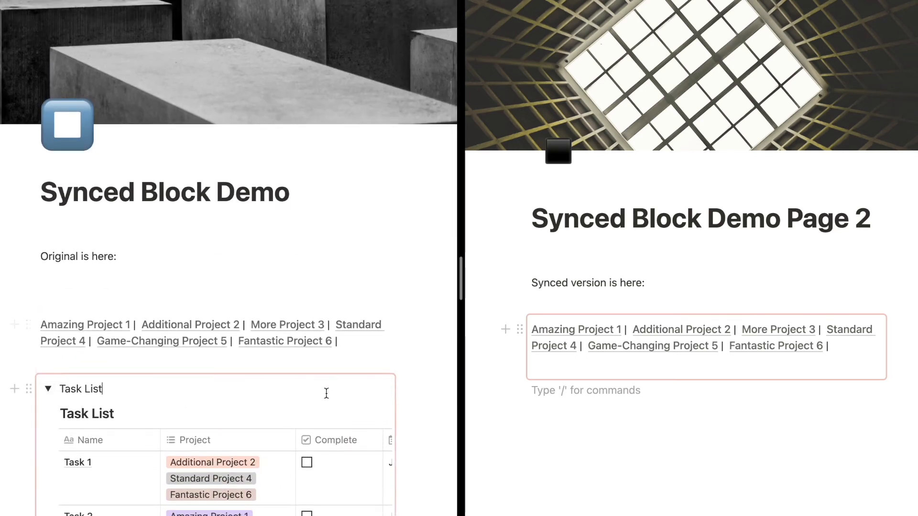
pyautogui.click(353, 361)
pyautogui.click(540, 410)
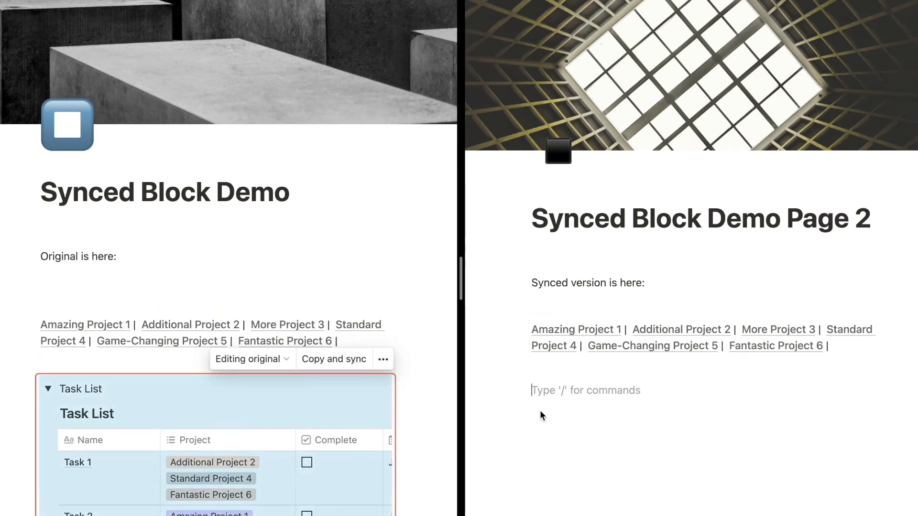
pyautogui.press('super+v')
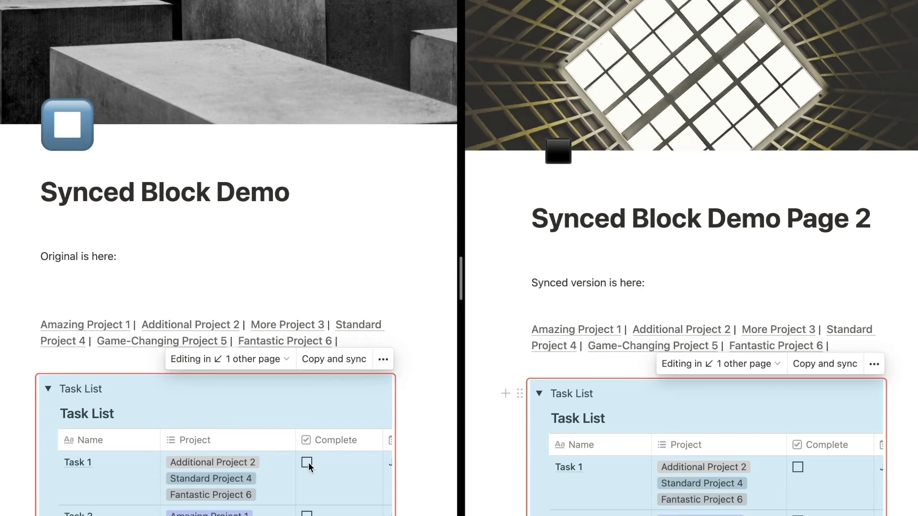
# Mark Task 2 as complete in the original Task List on the Synced Block Demo page.
pyautogui.scroll(-3, 309, 463)
pyautogui.click(307, 377)
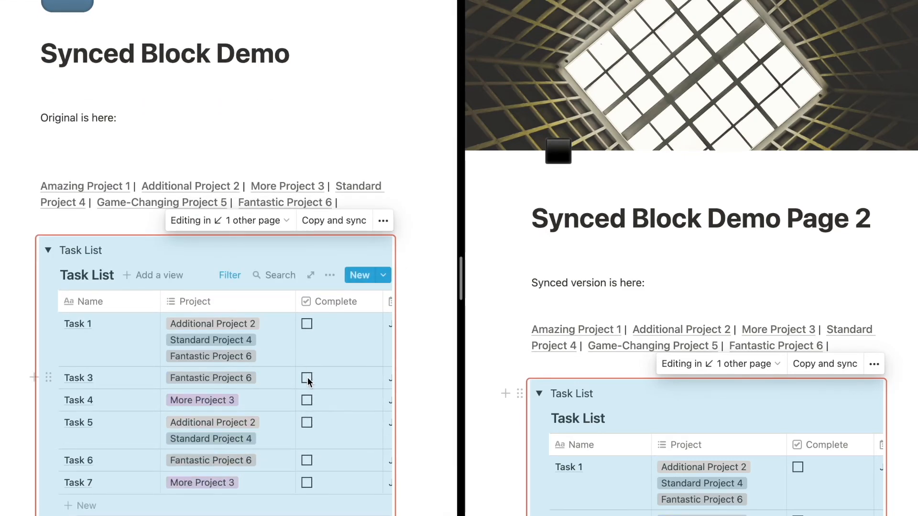
pyautogui.scroll(-2, 308, 378)
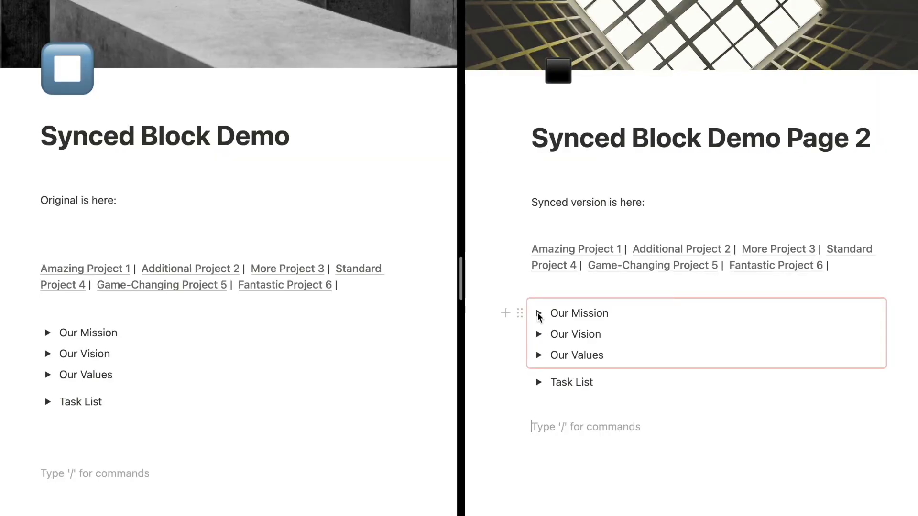
# Expand Our Mission on both pages and insert "great" before "profit" in the original mission text.
pyautogui.click(539, 314)
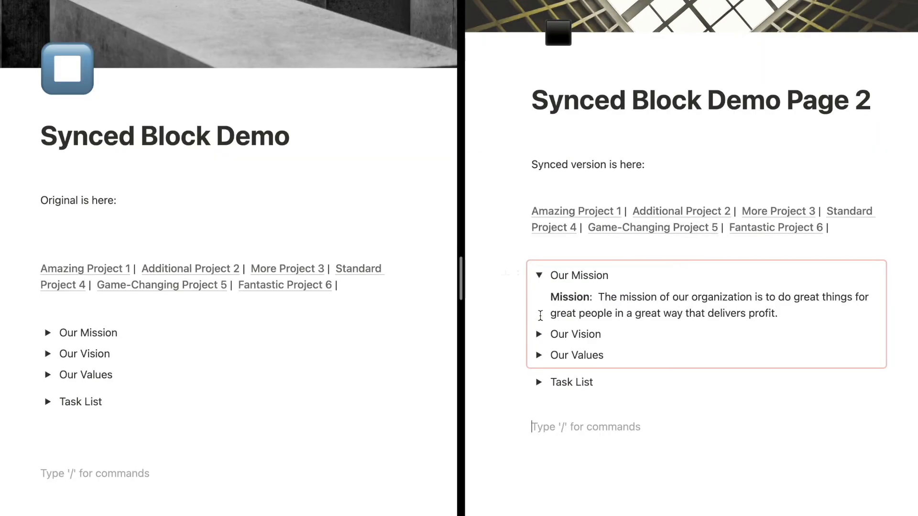
pyautogui.click(48, 333)
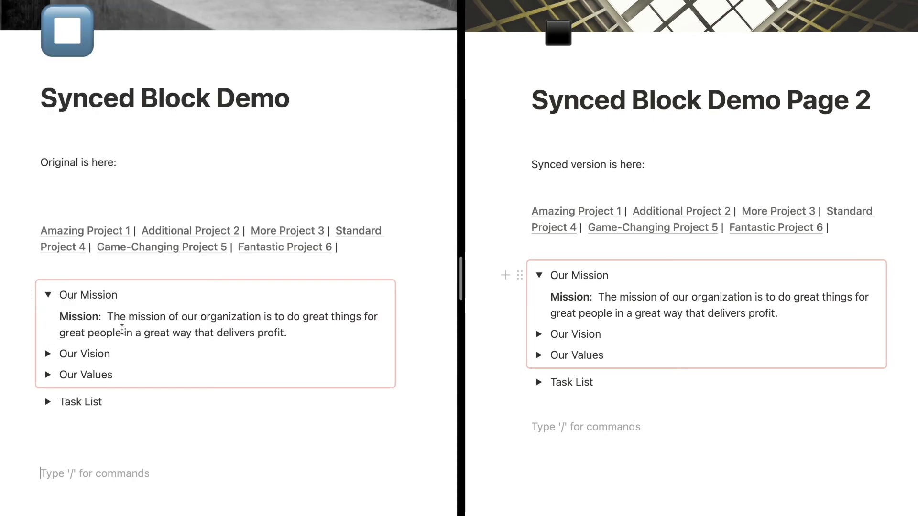
pyautogui.click(257, 335)
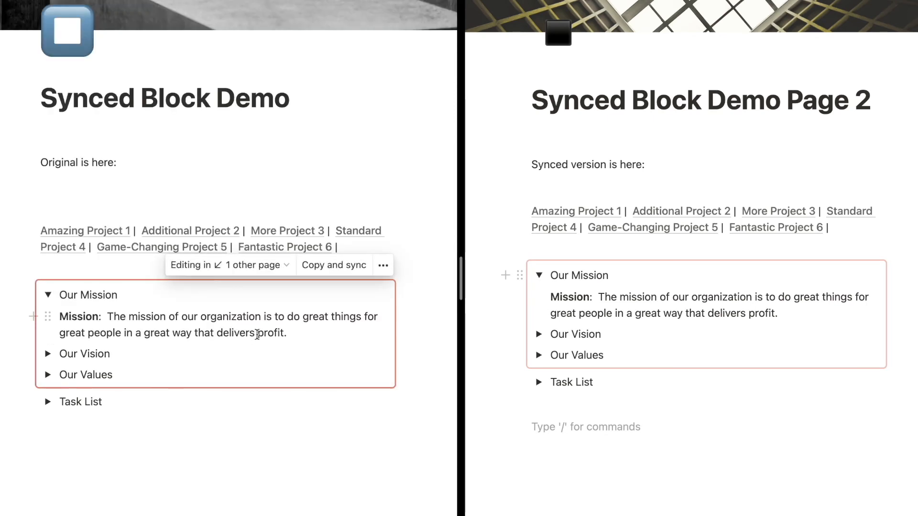
pyautogui.write('great')
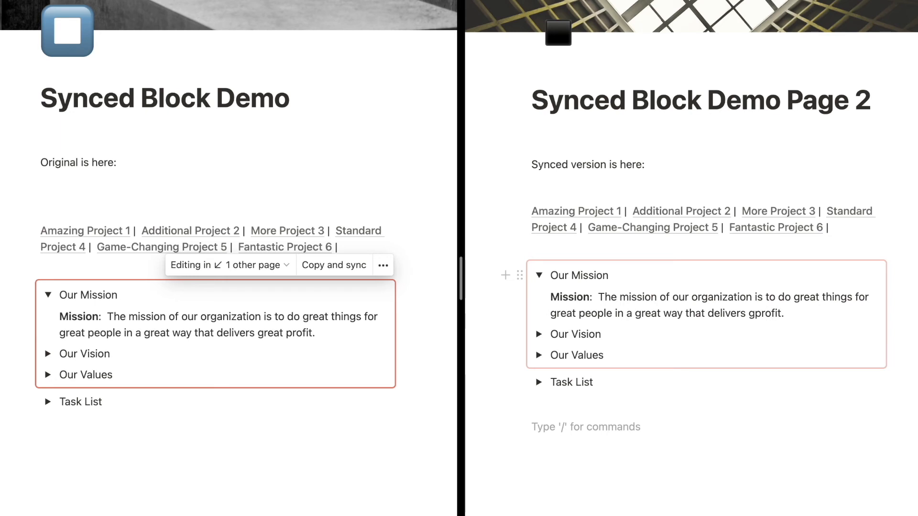
# Expand Our Vision in the original, set the delivery time to 48 hours, and expand Our Vision on Page 2.
pyautogui.click(47, 353)
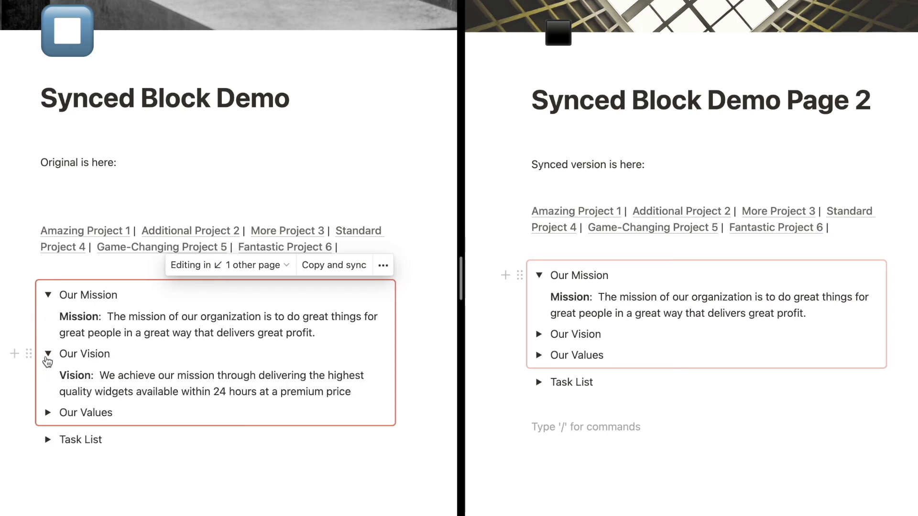
pyautogui.doubleClick(224, 393)
pyautogui.press('BackSpace')
pyautogui.write('48')
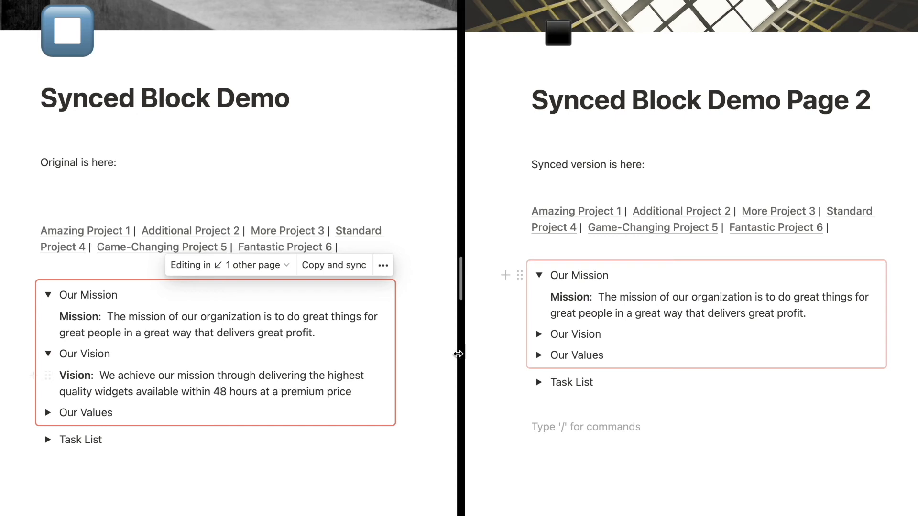
pyautogui.click(538, 334)
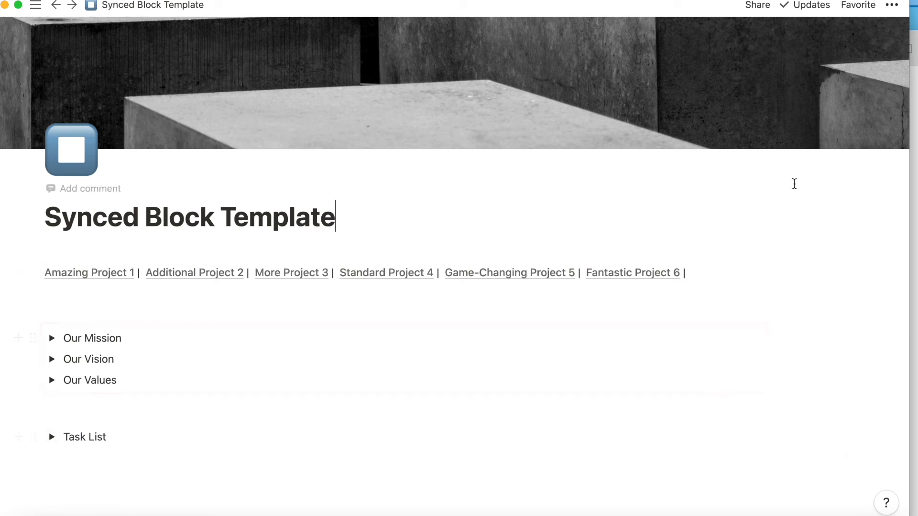
# Share the Synced Block Template page to the web and copy its public link.
pyautogui.click(758, 5)
pyautogui.click(757, 5)
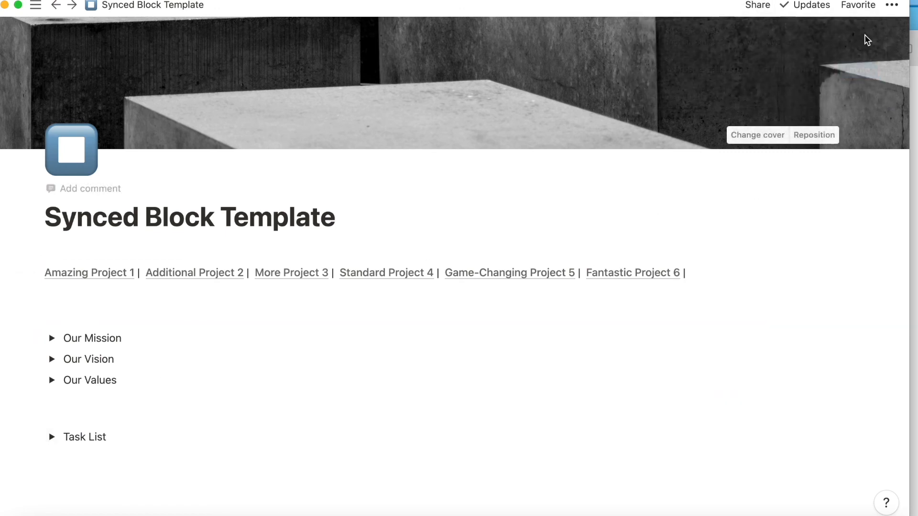
pyautogui.click(758, 5)
pyautogui.click(874, 36)
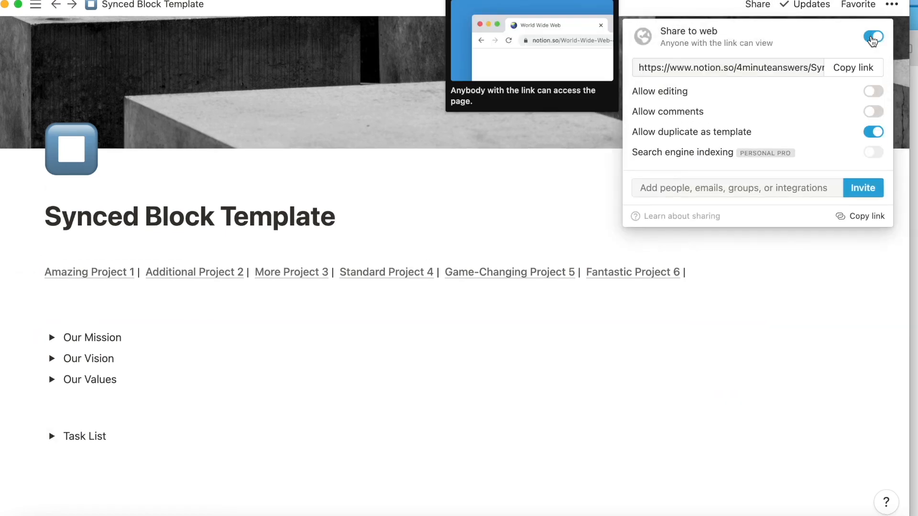
pyautogui.click(860, 71)
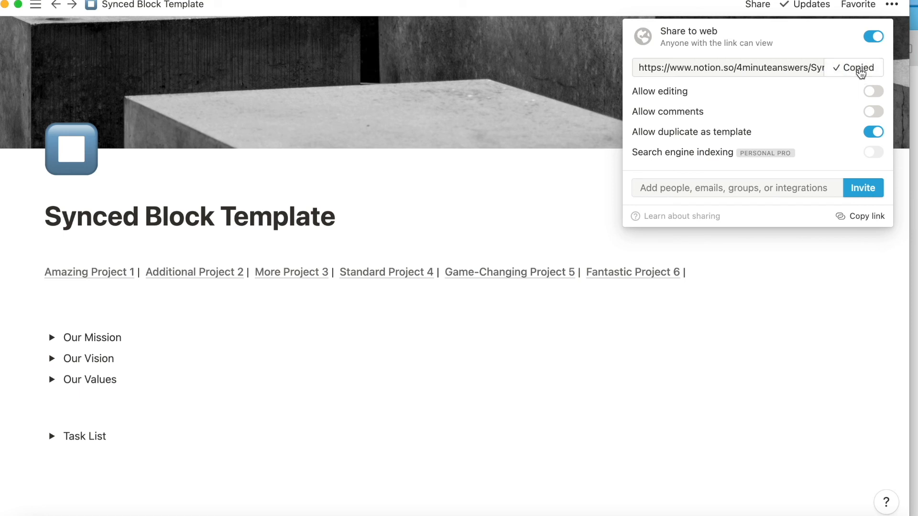
pyautogui.click(635, 9)
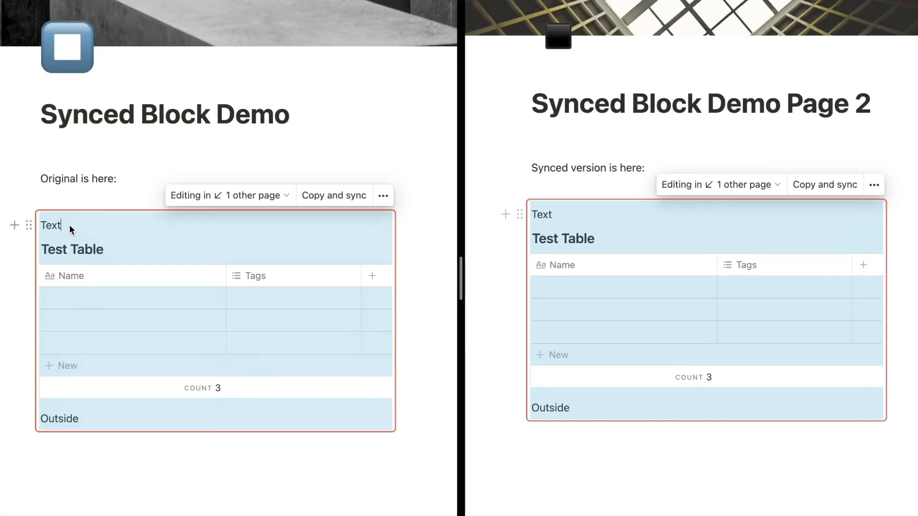
# In the original synced block, extend the text lines to "Text — UPDATE" and "Outside. — STILL OUTSIDE".
pyautogui.write('— UPDATGE')
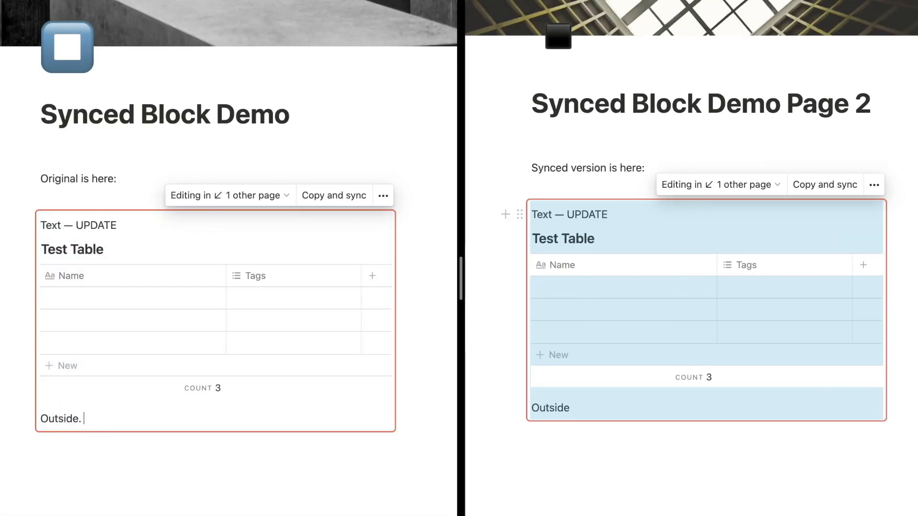
pyautogui.write('LL OUTSIDE')
pyautogui.click(127, 488)
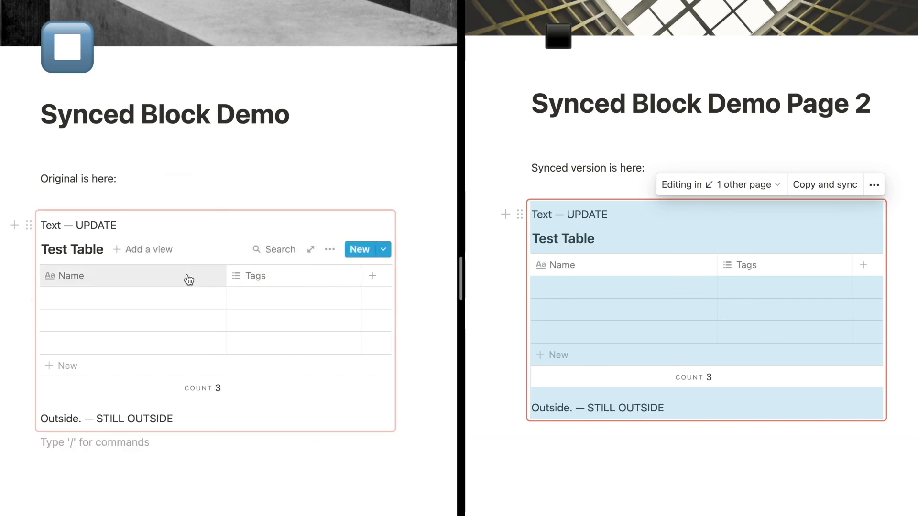
# Change the Tags property of the original Test Table to the Checkbox type.
pyautogui.click(257, 277)
pyautogui.click(263, 351)
pyautogui.click(142, 366)
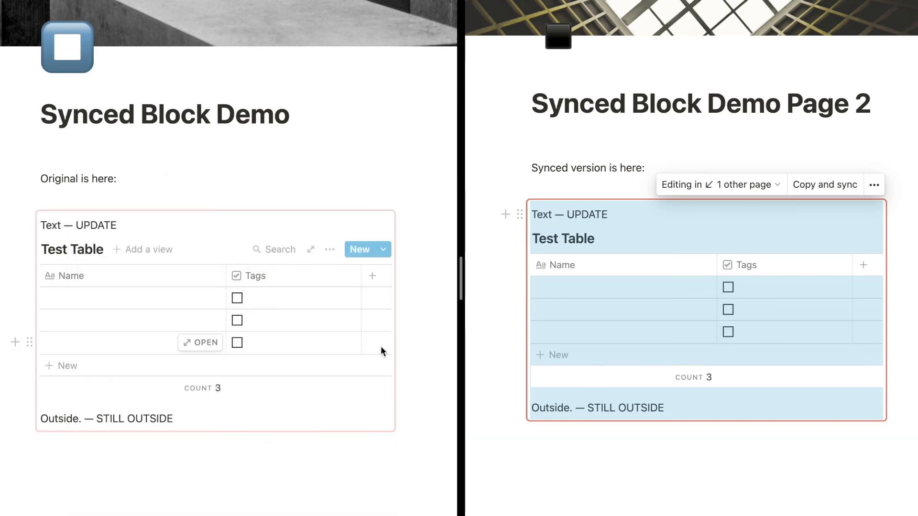